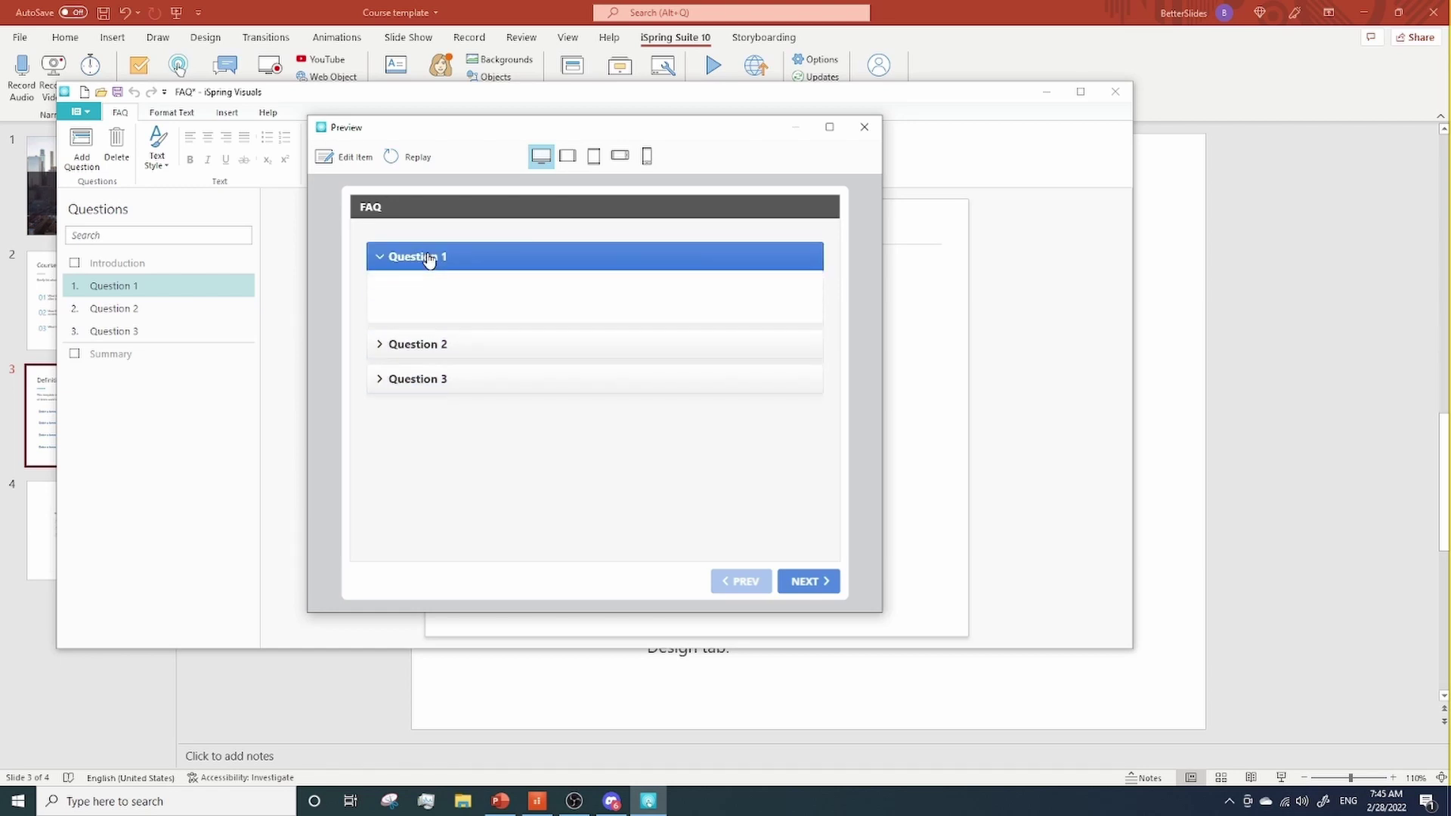
click(427, 258)
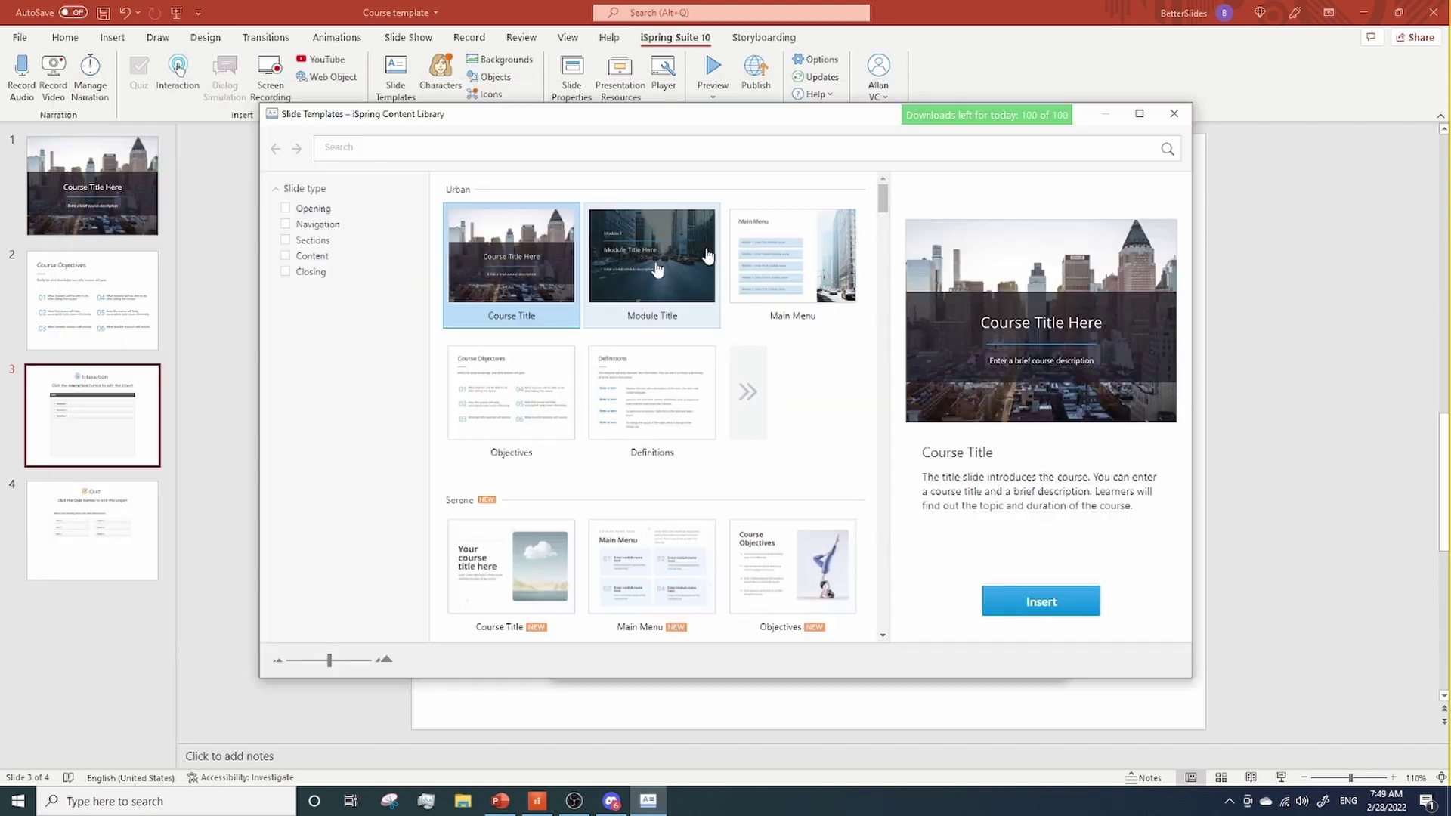
Step: Scroll down through the Content Library's slide template design groups
scroll(837, 381, down, 10)
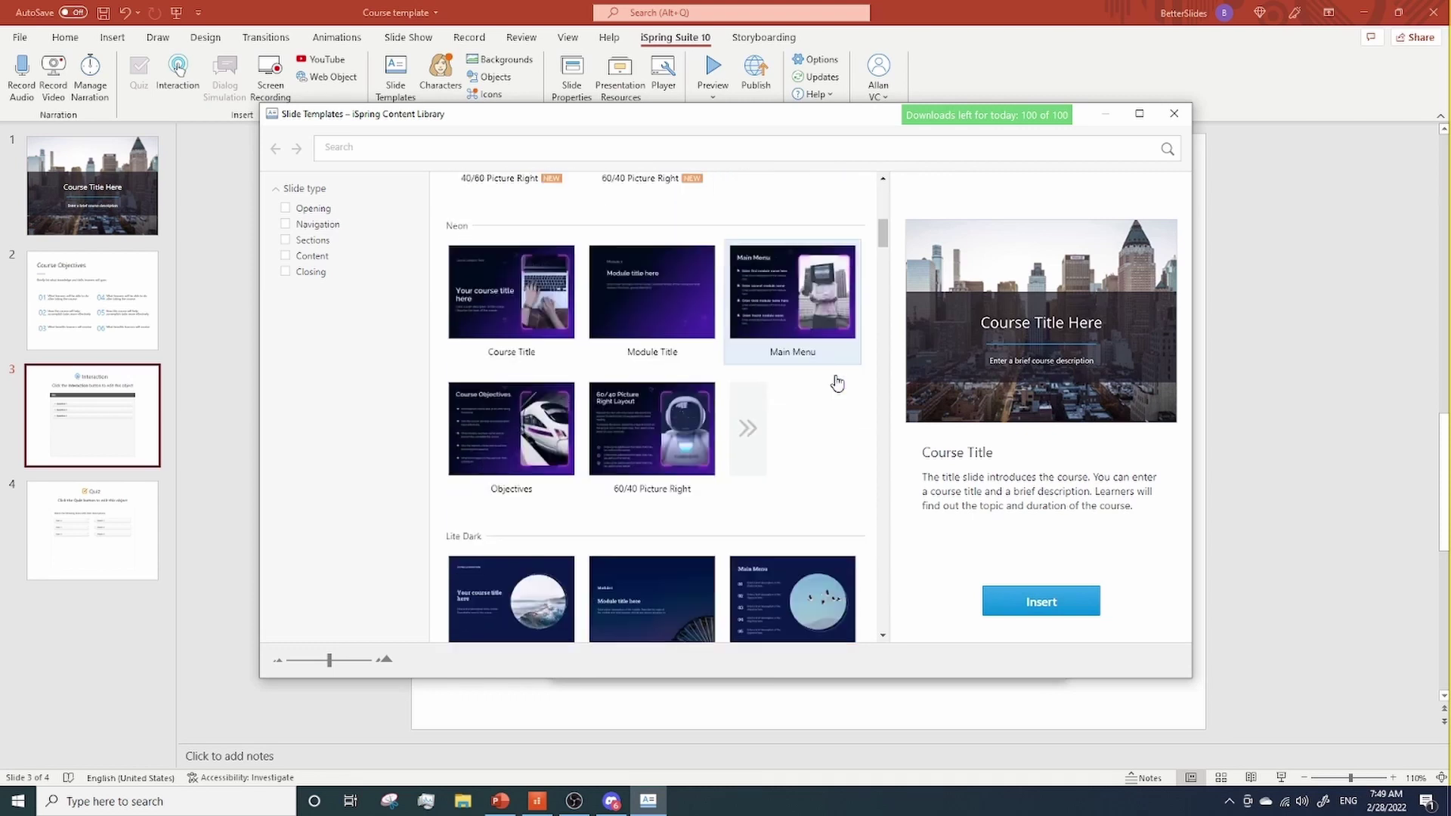
scroll(837, 382, down, 5)
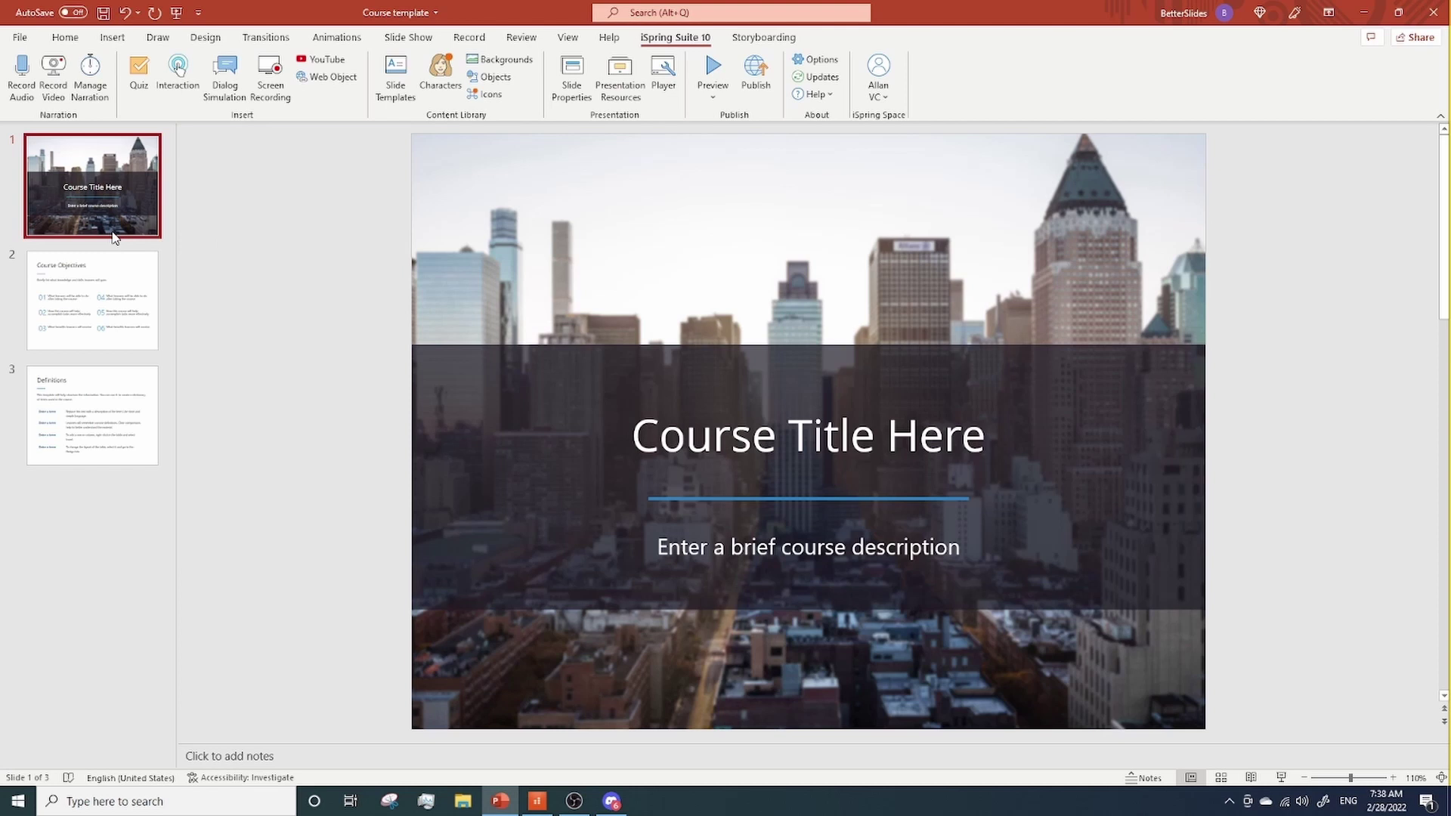
click(118, 310)
click(118, 418)
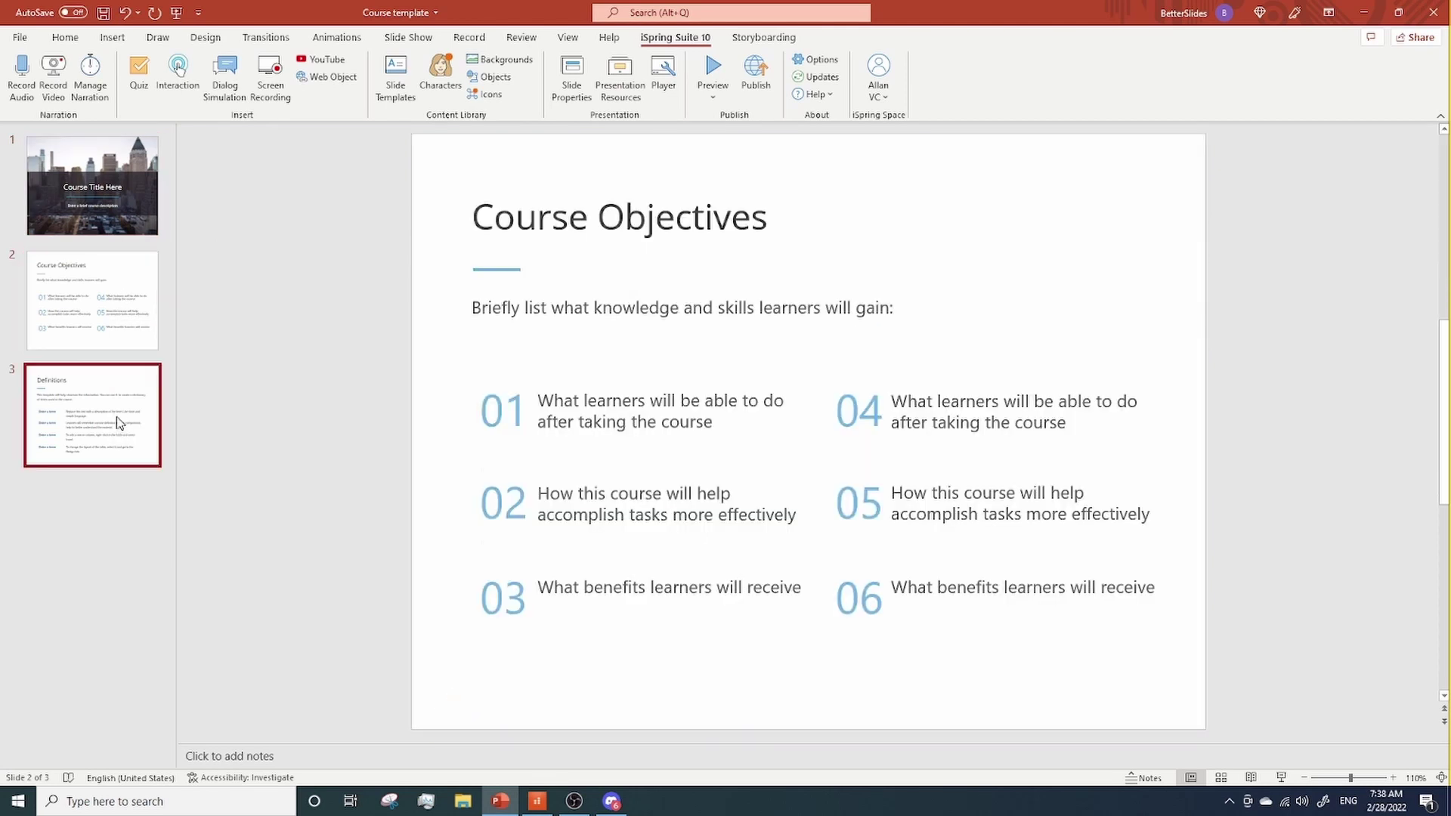
click(113, 302)
click(107, 191)
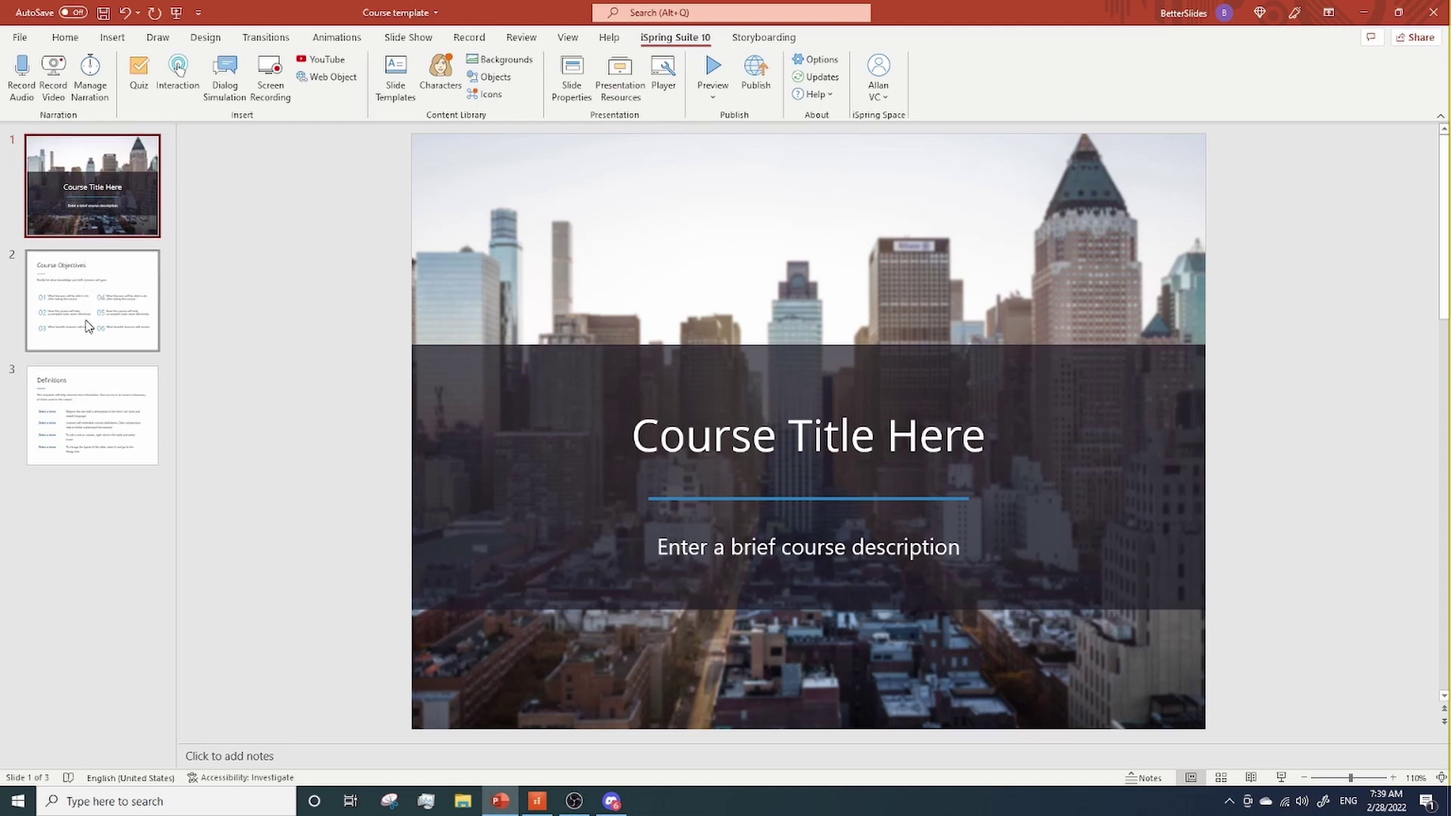
Step: Duplicate the Definitions slide as slide 4 and start a new Graded Quiz in QuizMaker
click(108, 443)
right_click(108, 442)
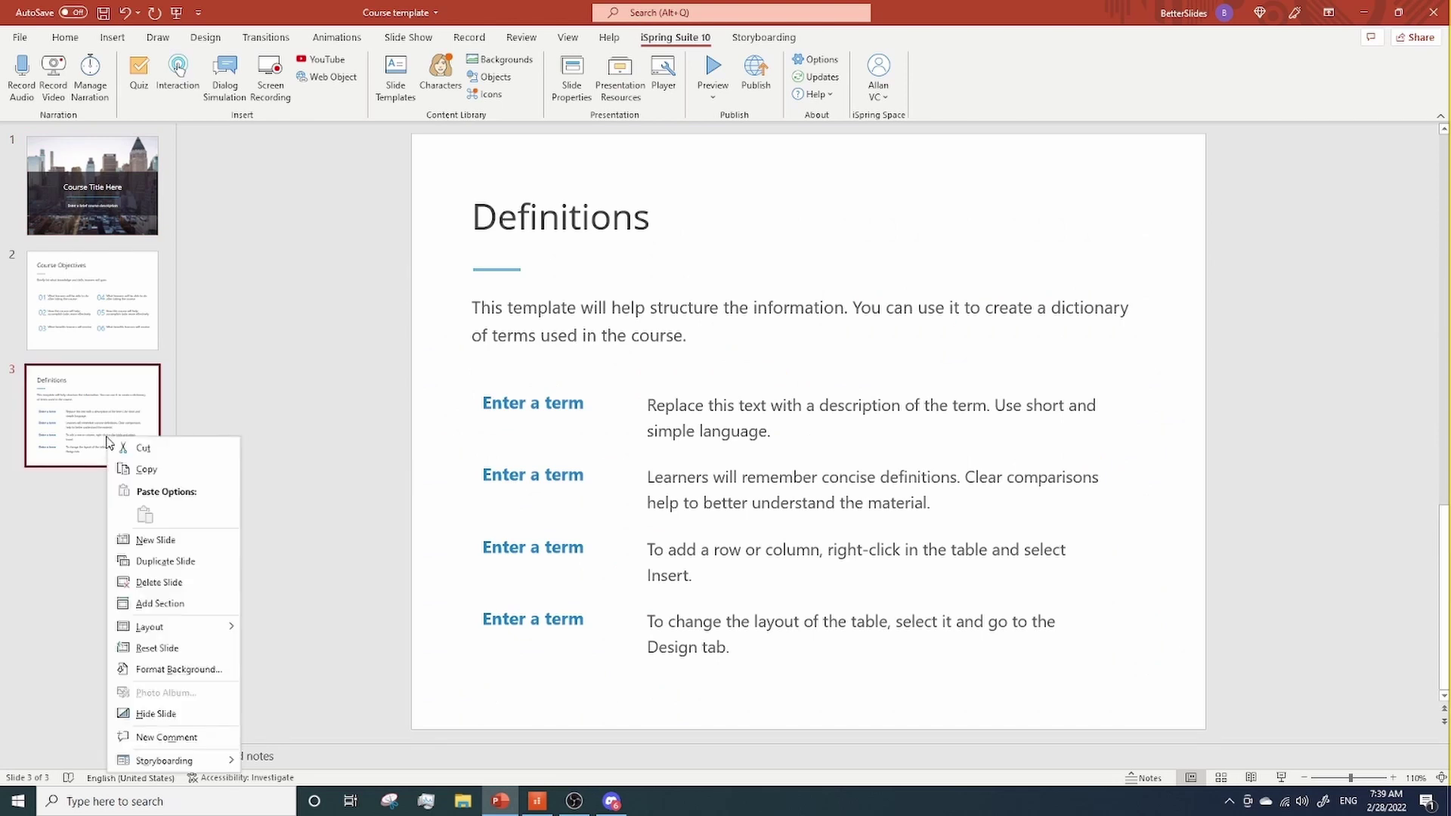
click(155, 560)
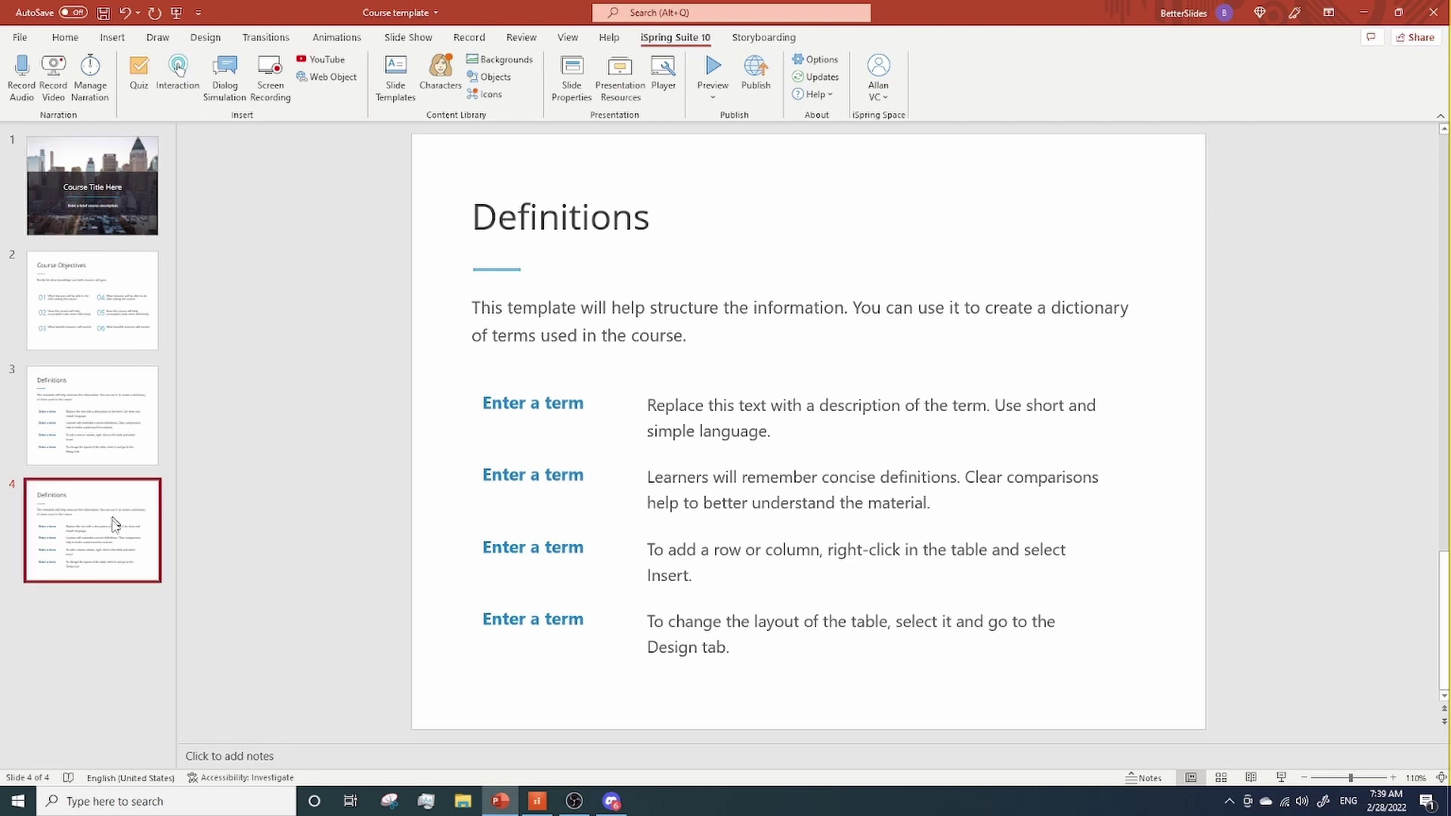
click(140, 81)
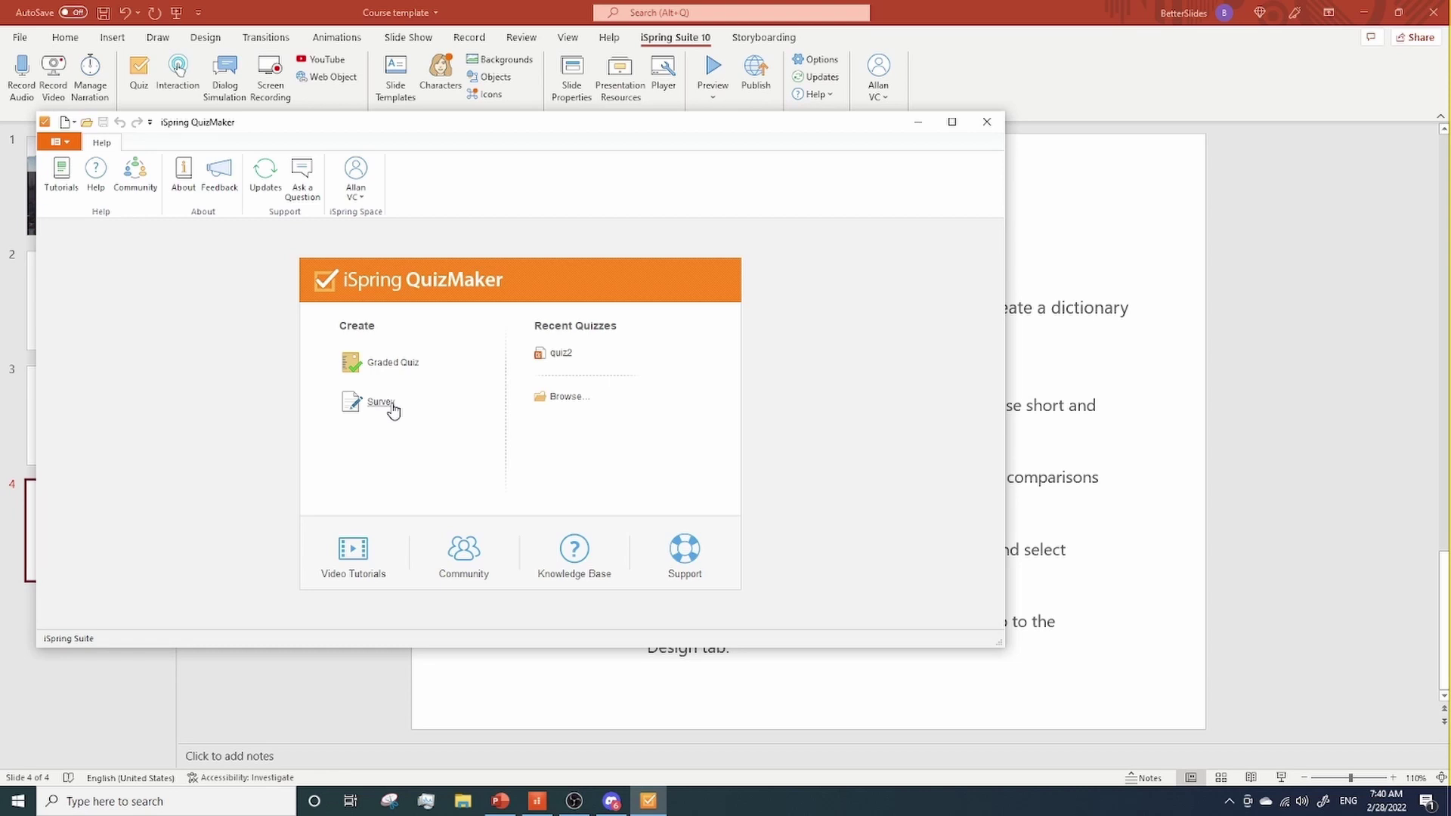
click(401, 366)
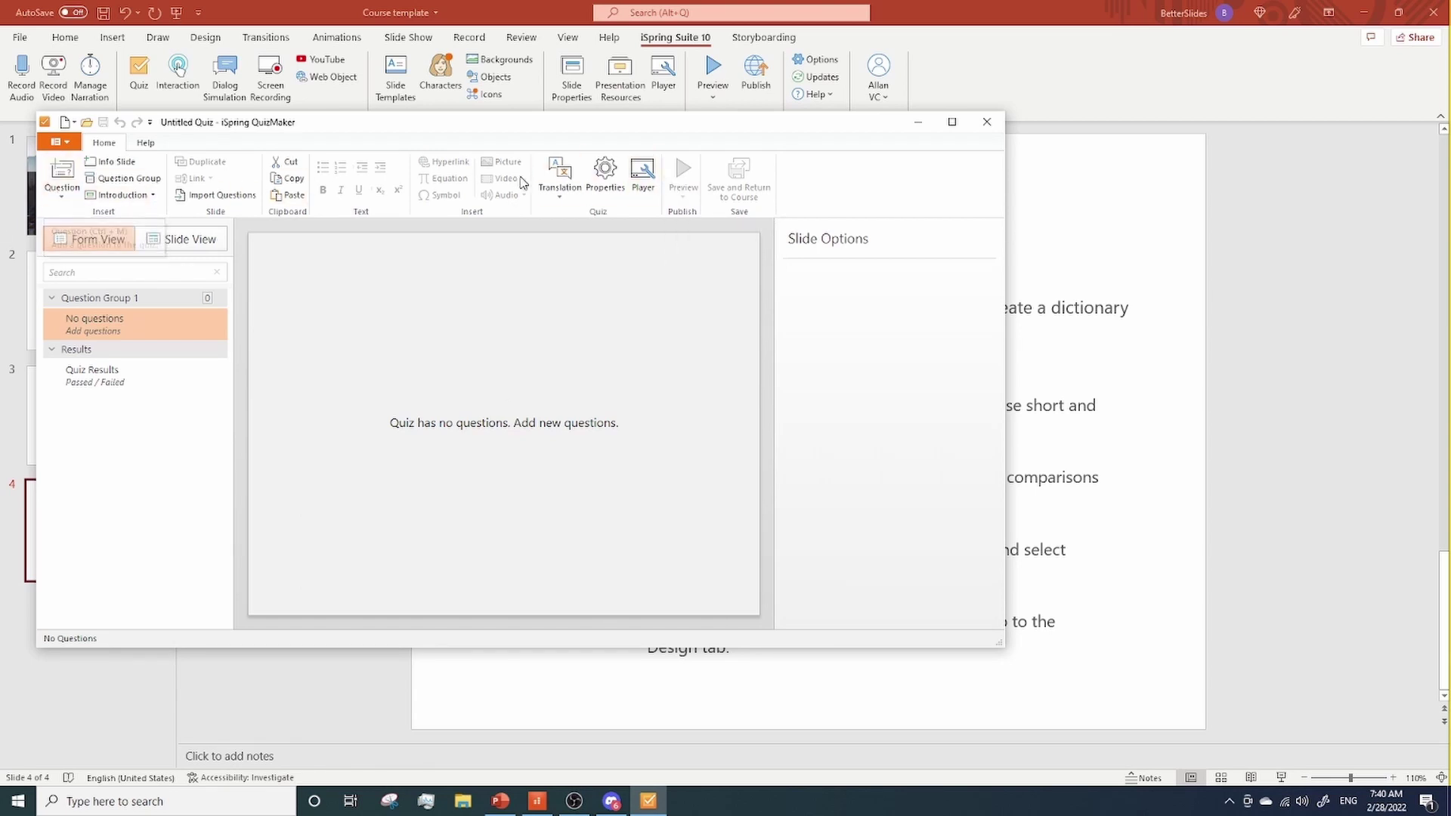
Step: Add a Matching question and a Multiple Response question, then switch to Slide View
click(63, 195)
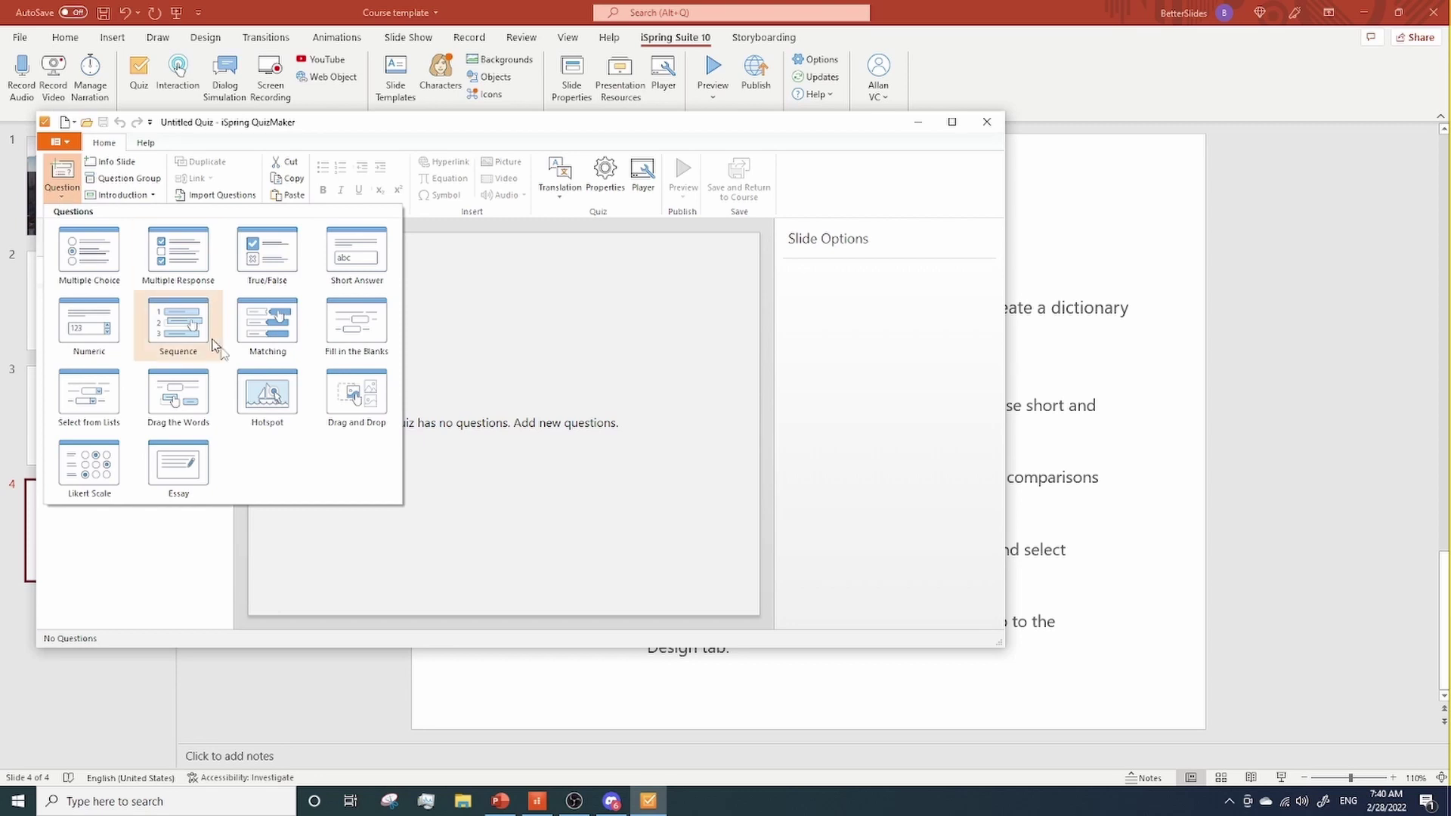
click(263, 333)
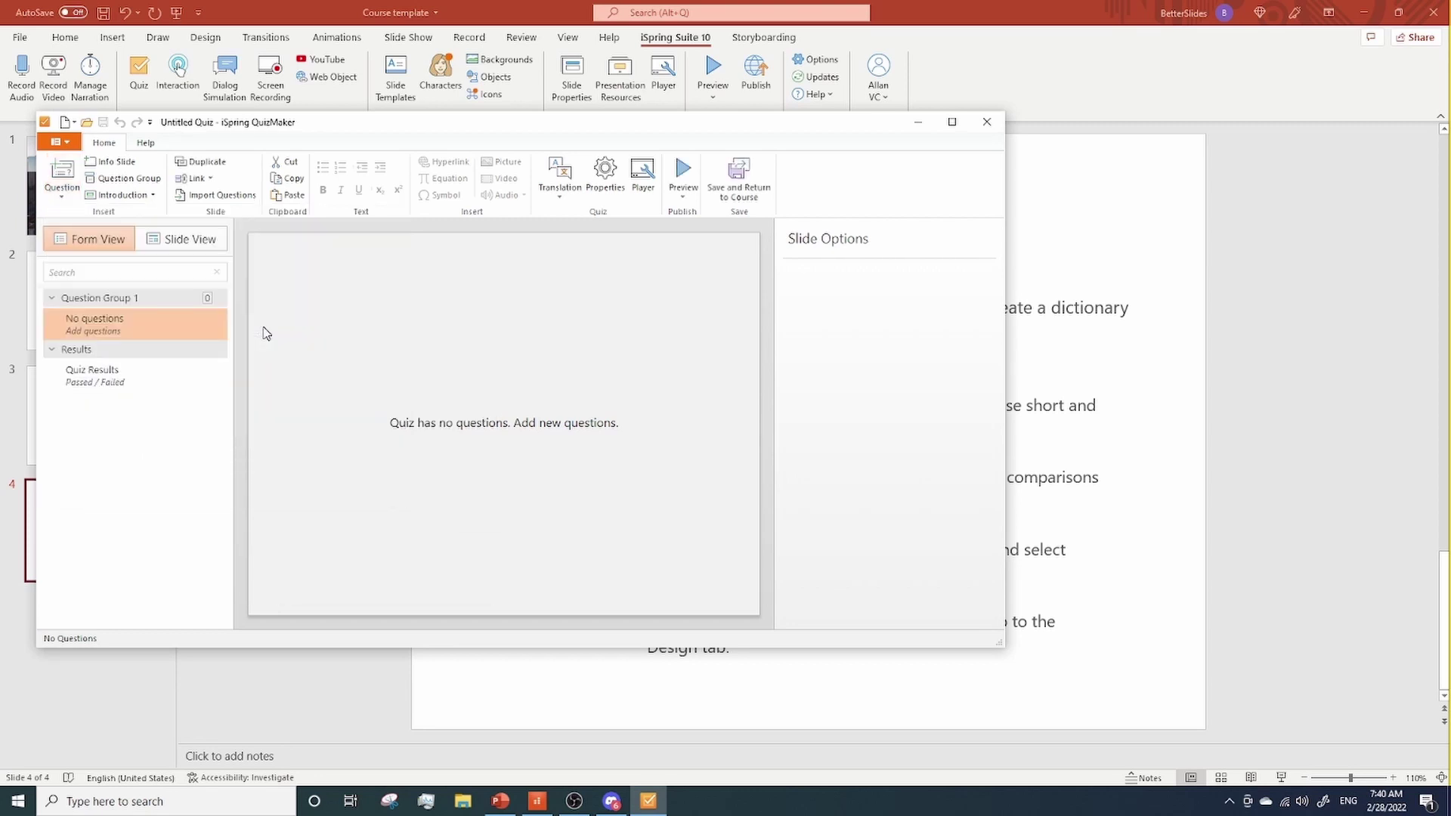
click(63, 187)
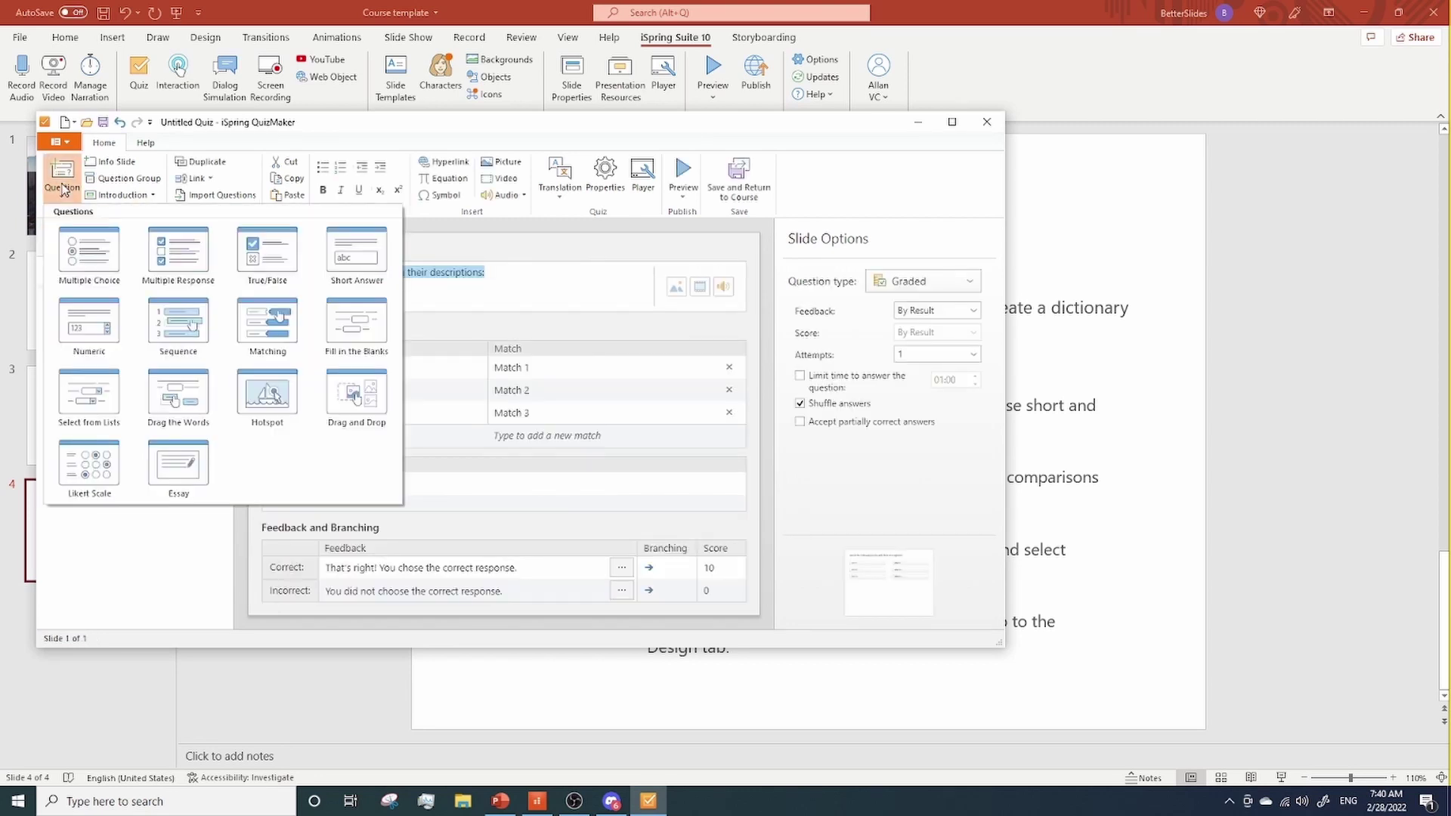
click(185, 265)
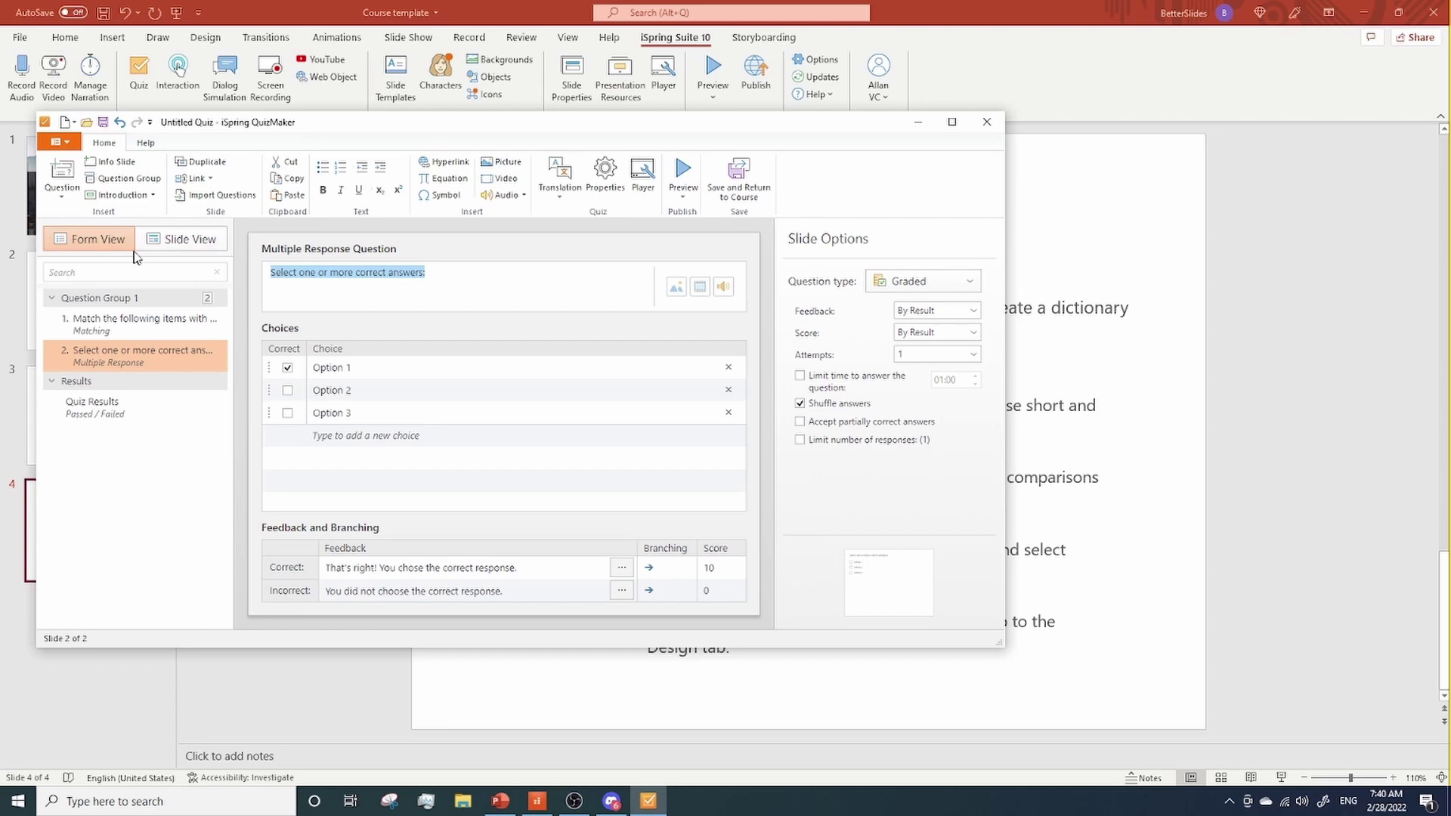
click(189, 238)
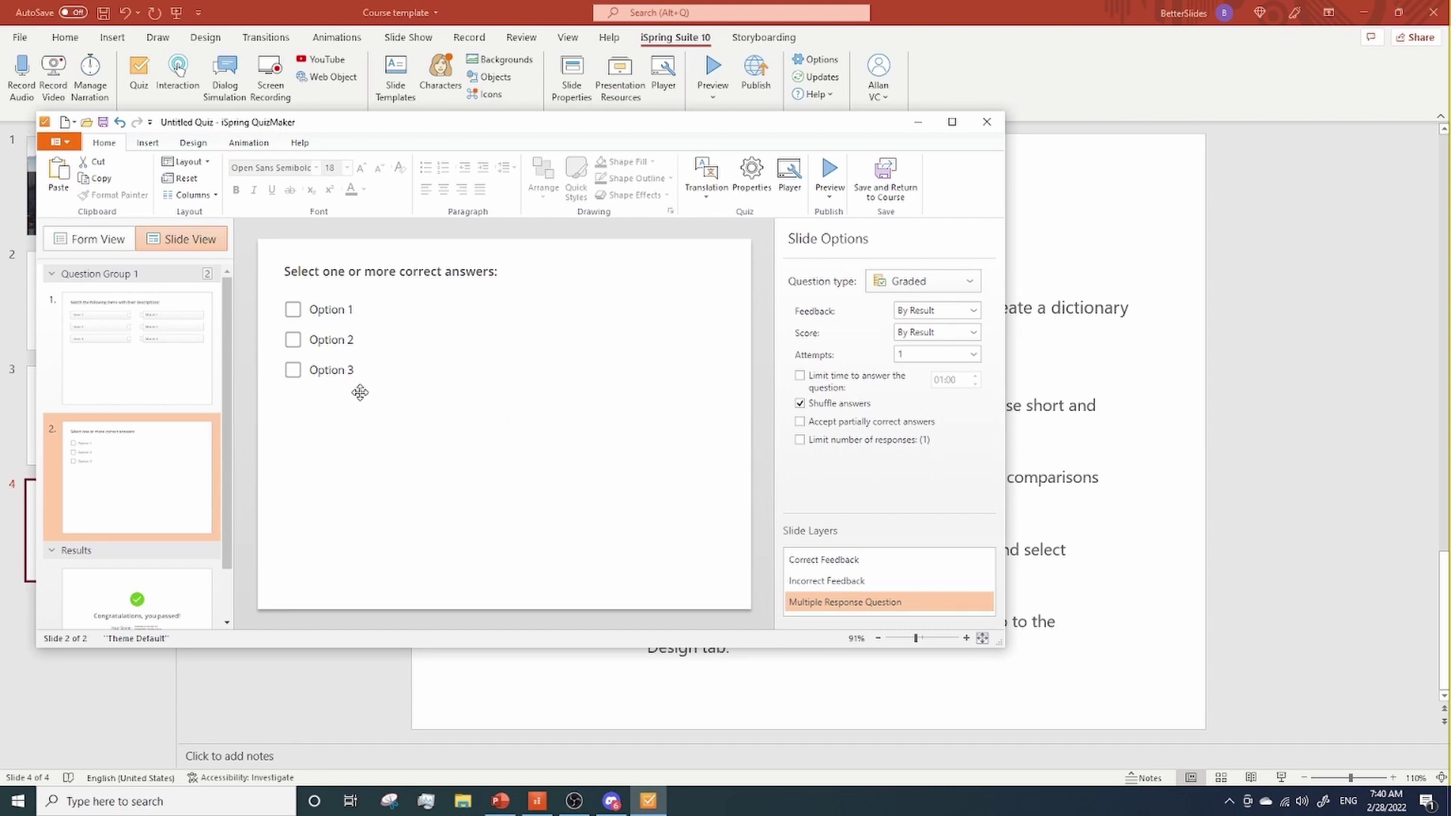
Step: Check the Quiz Results slide's Failed message, then drag Multiple Response above Matching
click(159, 589)
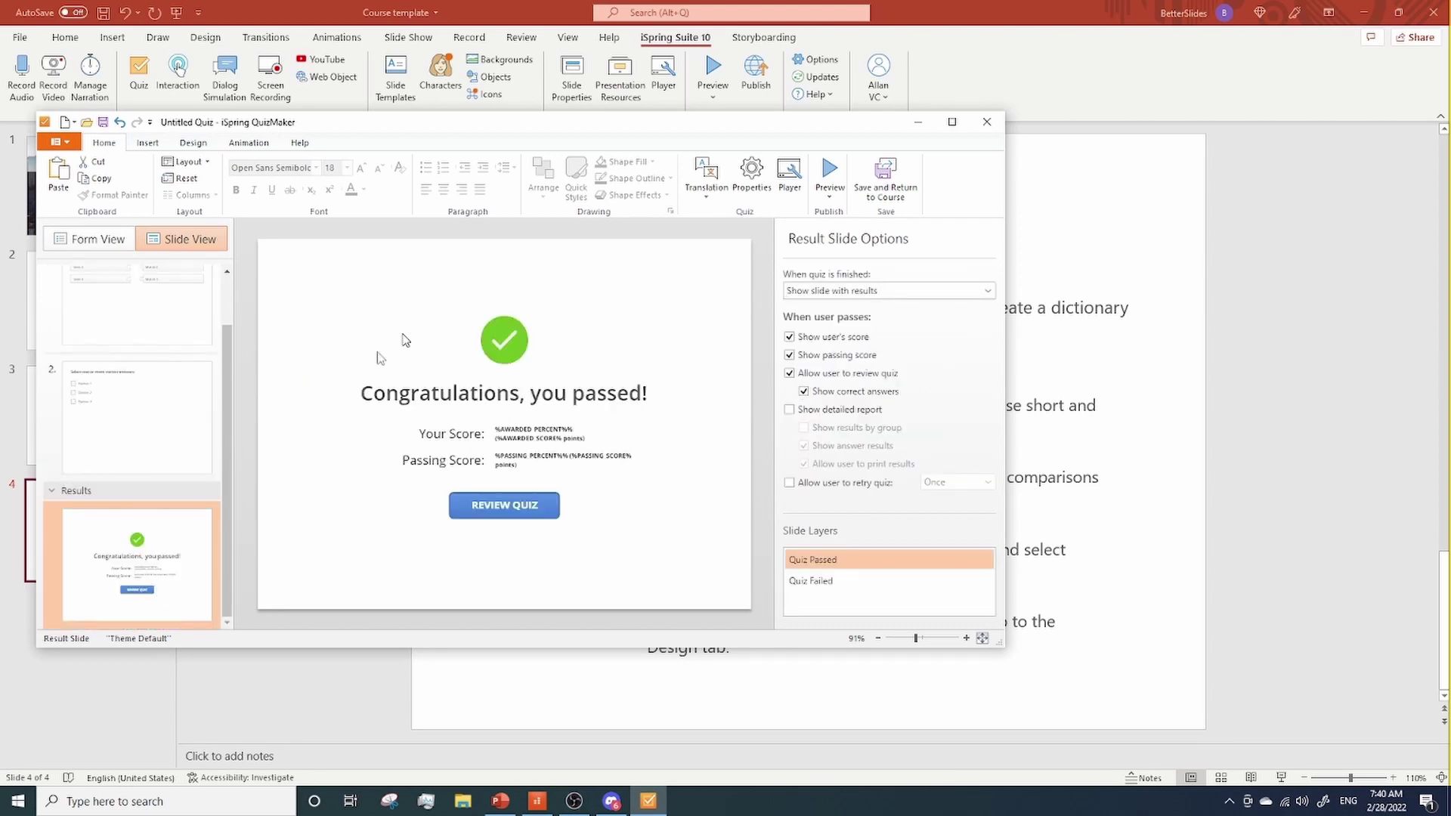
click(93, 242)
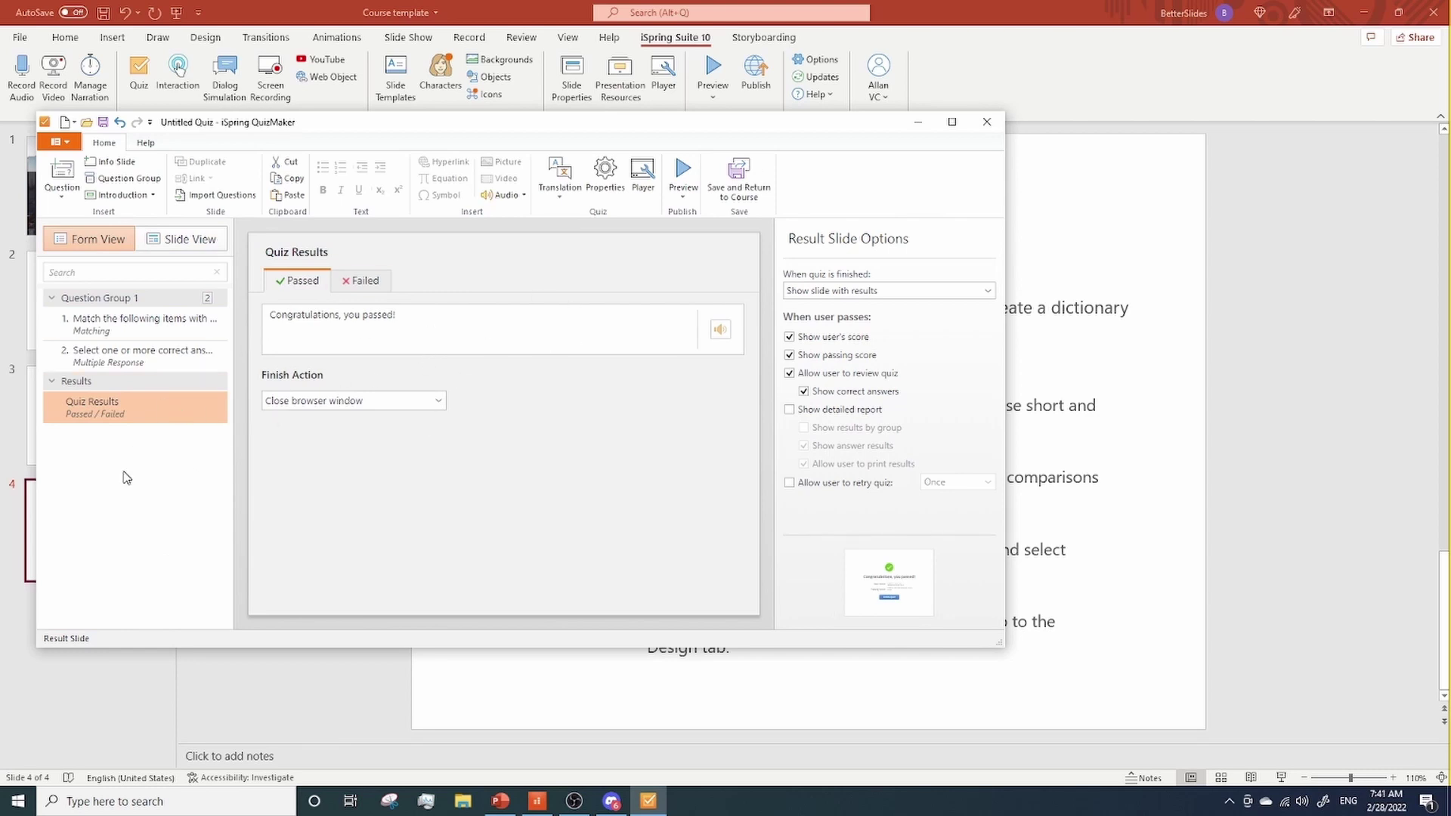
click(370, 285)
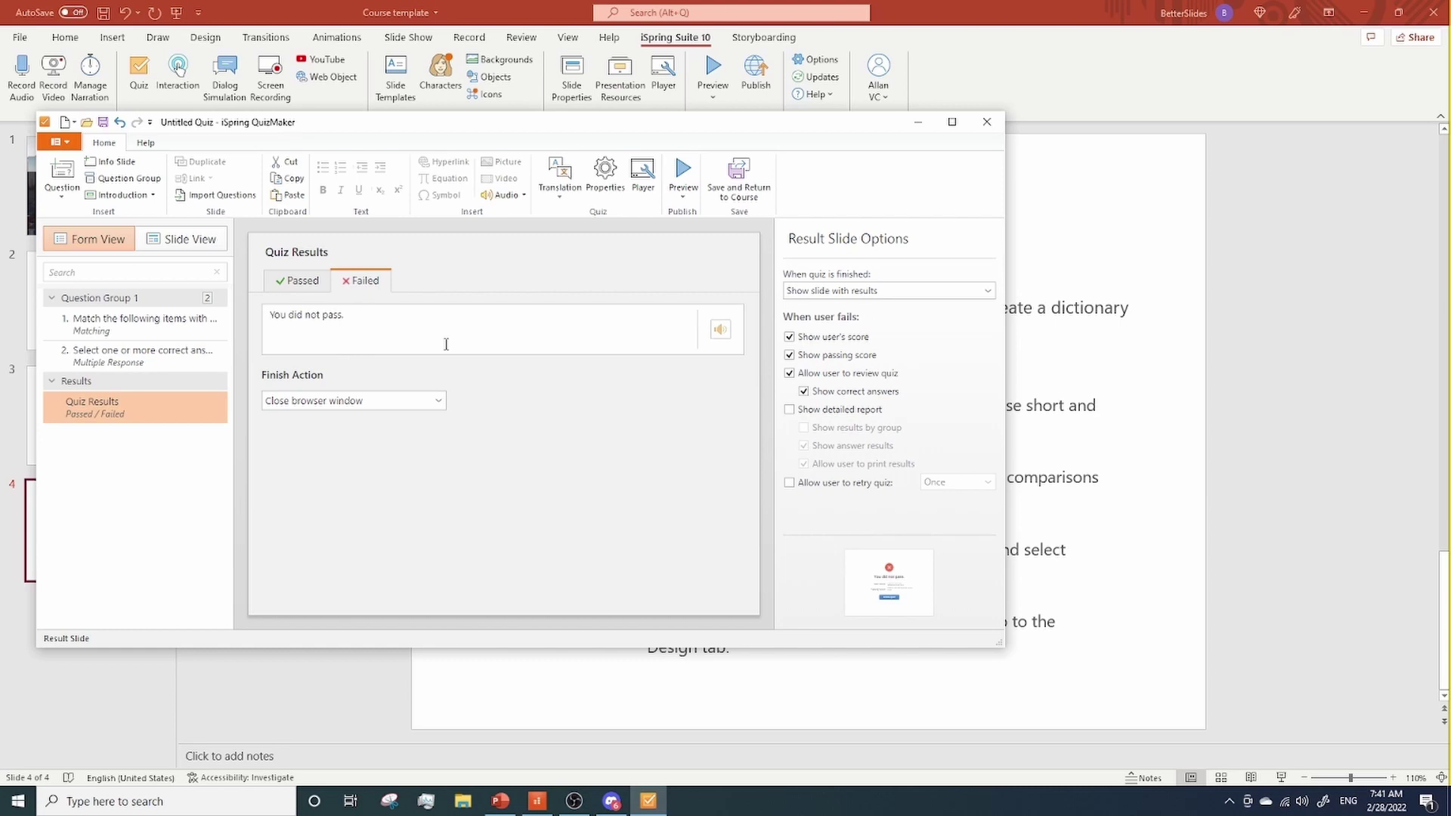
drag(115, 362, 115, 317)
Step: Undo the reorder so Matching is first, and set its Correct branching to Finish Quiz
click(130, 355)
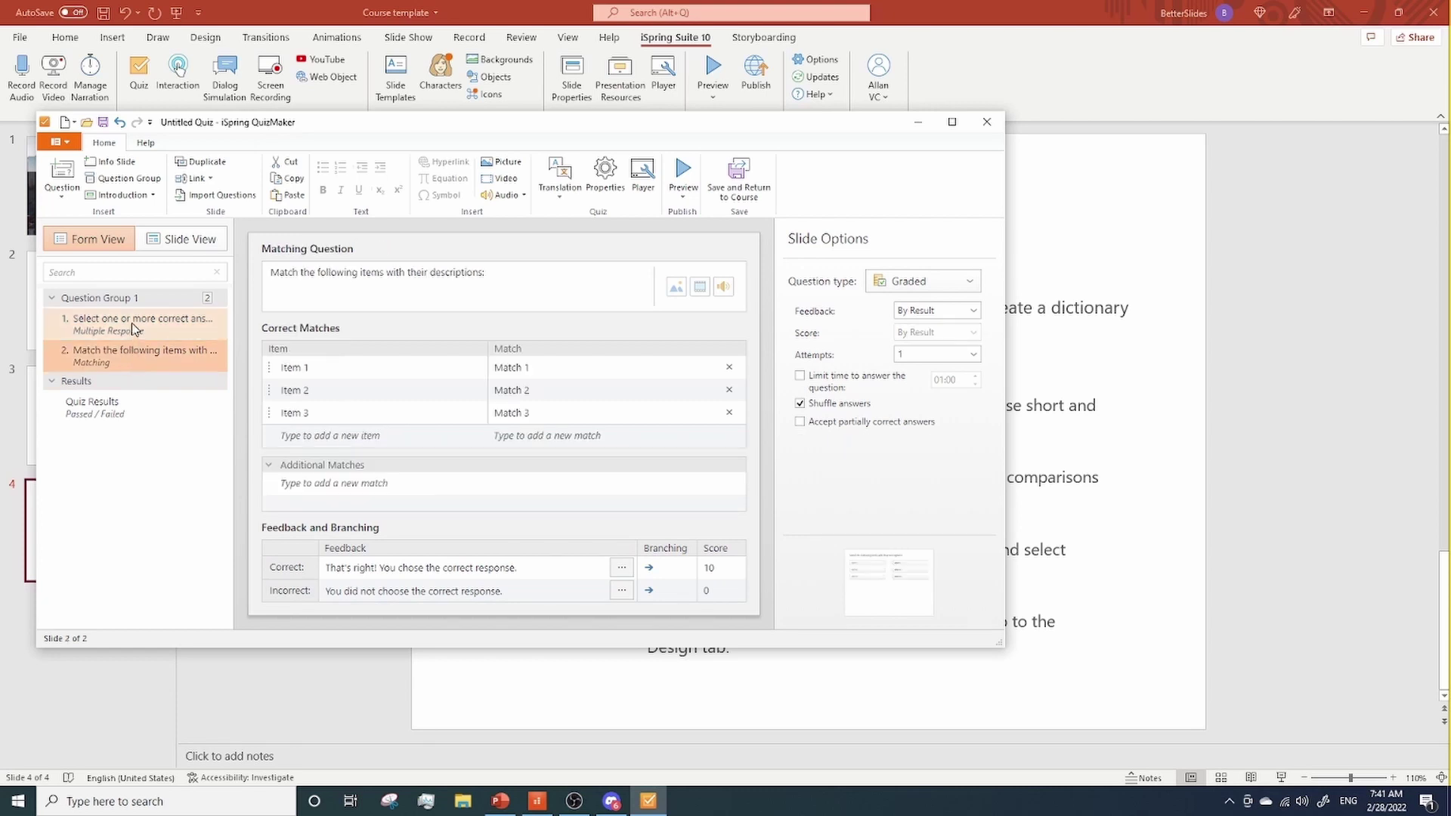
key(ctrl+z)
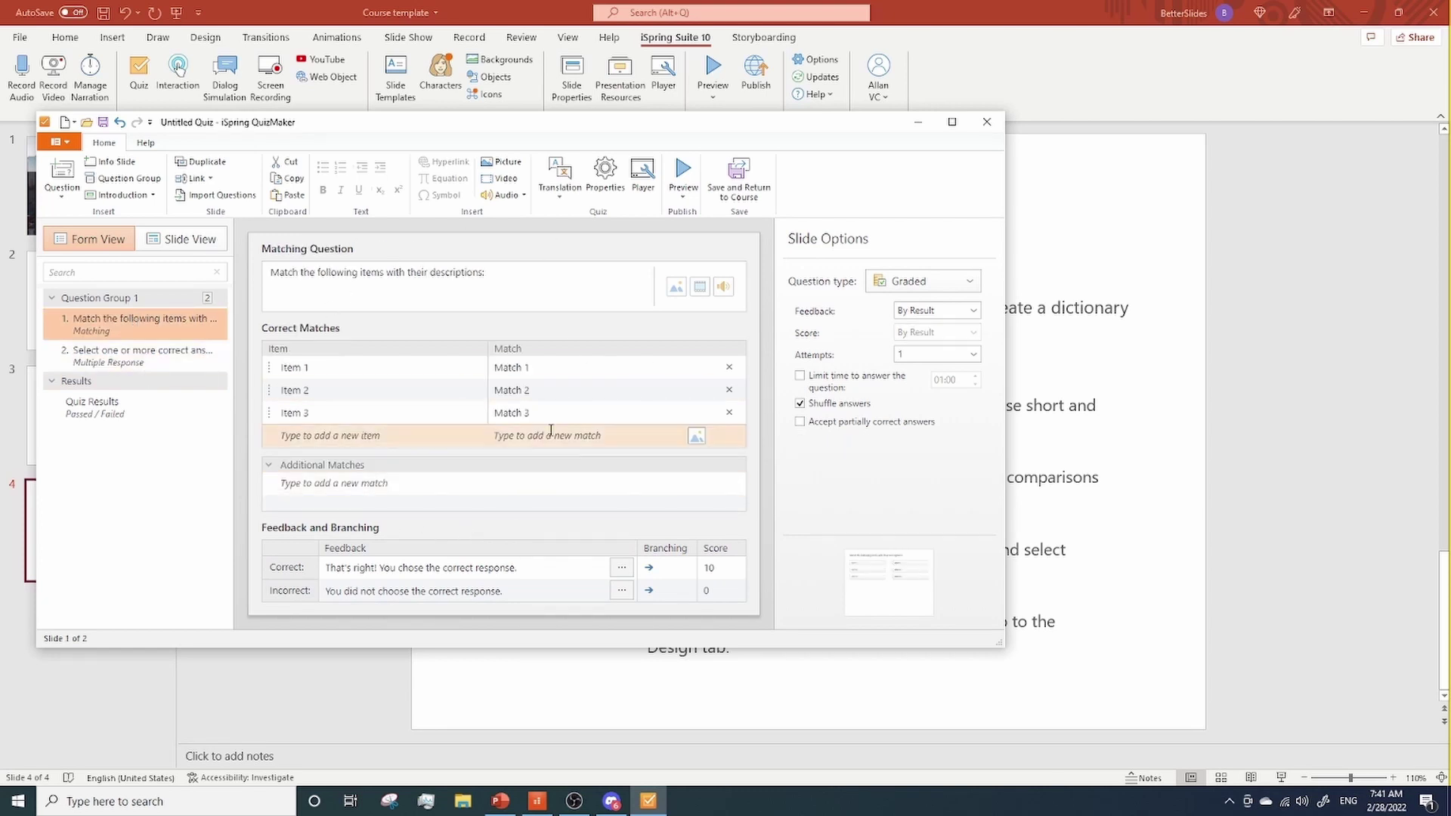
click(570, 373)
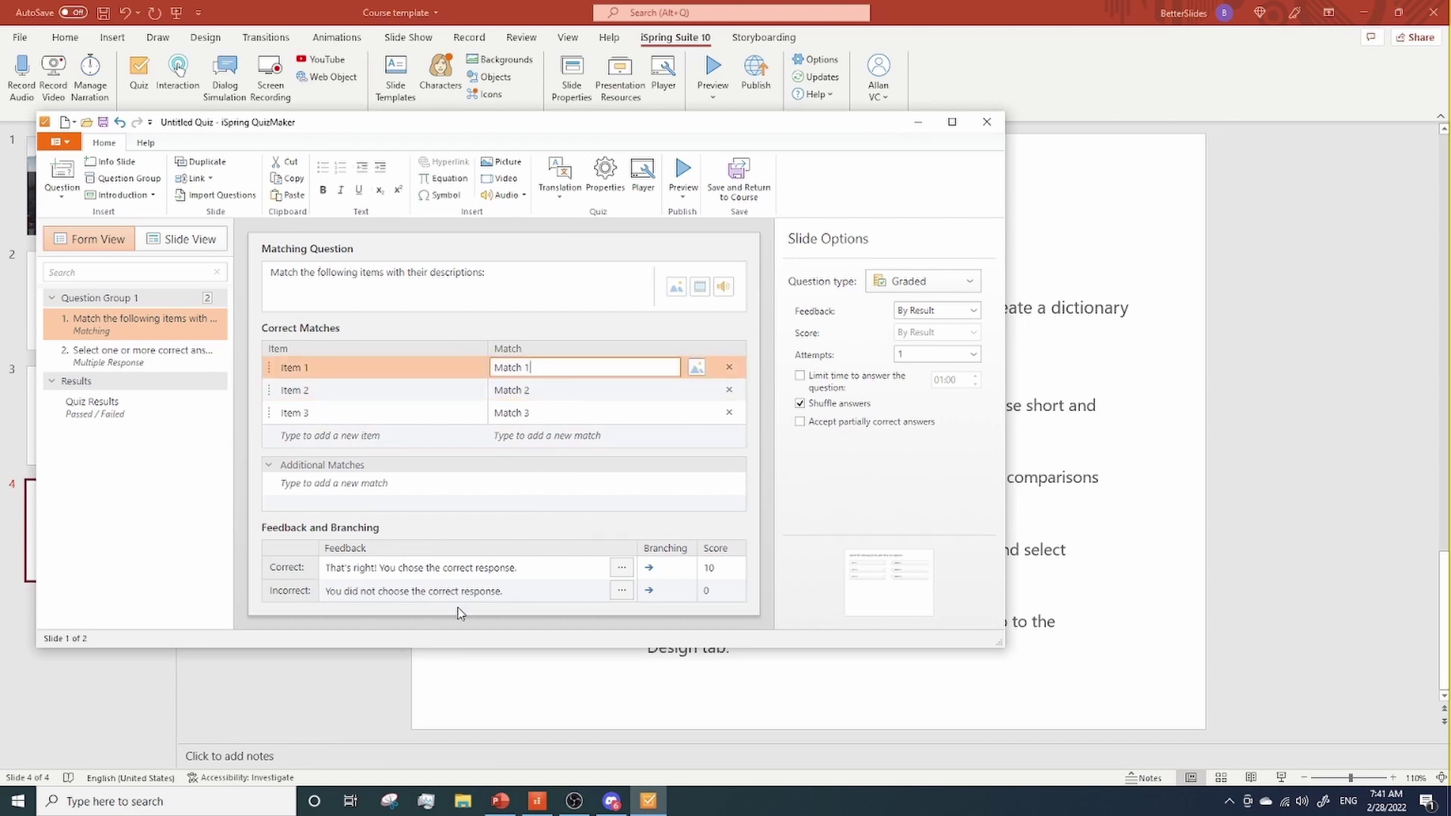
click(506, 568)
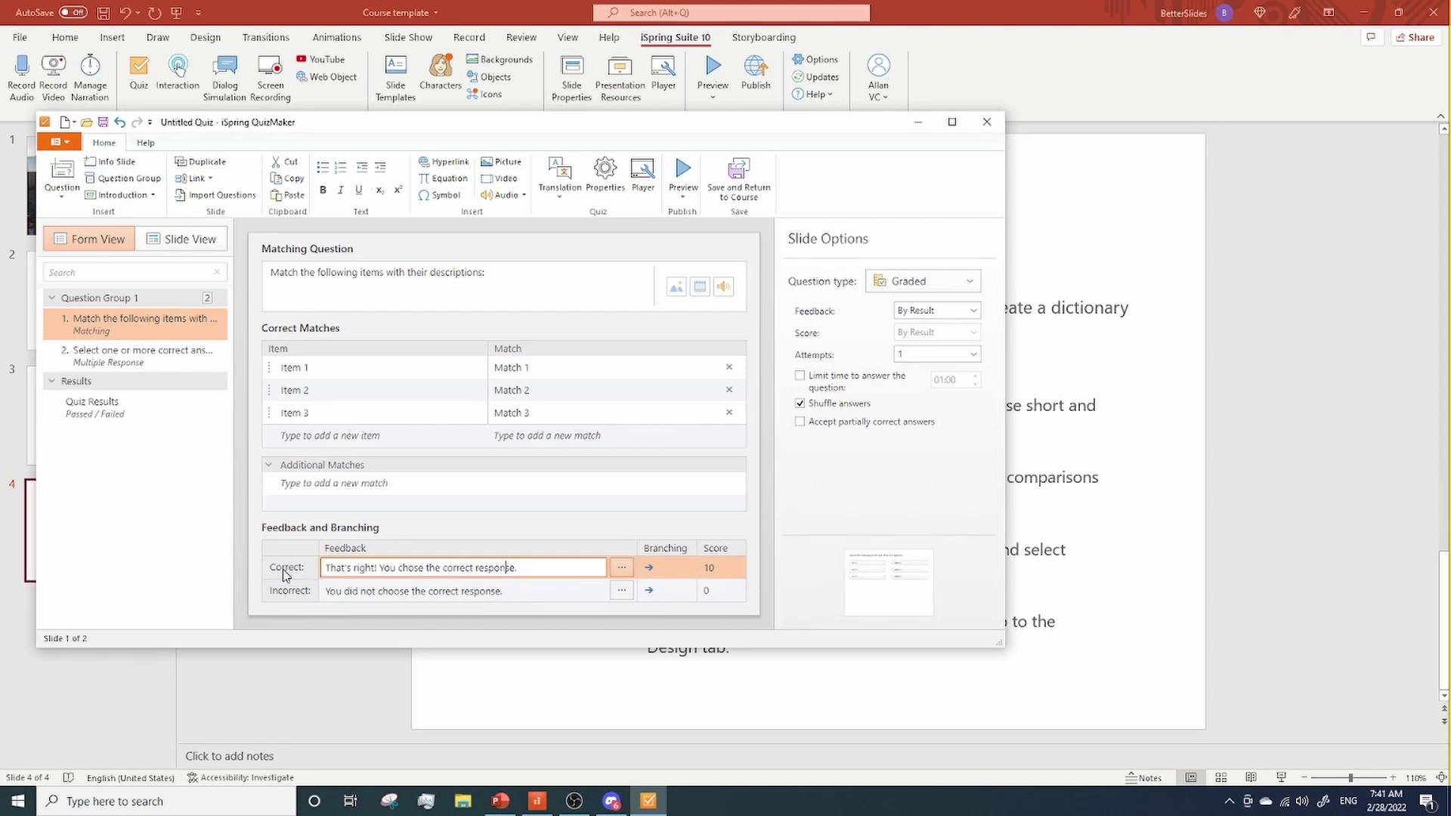
click(717, 568)
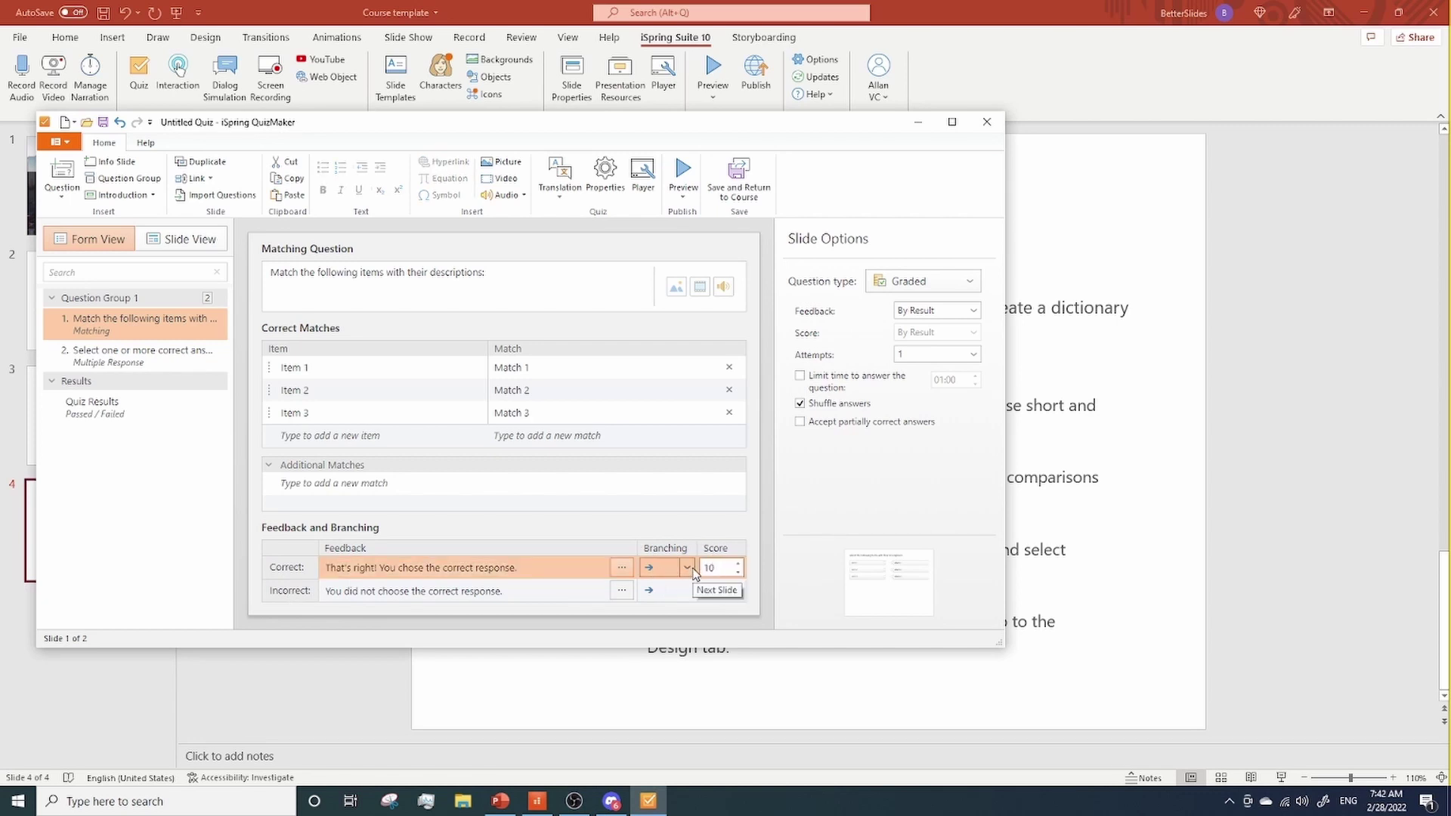
click(687, 568)
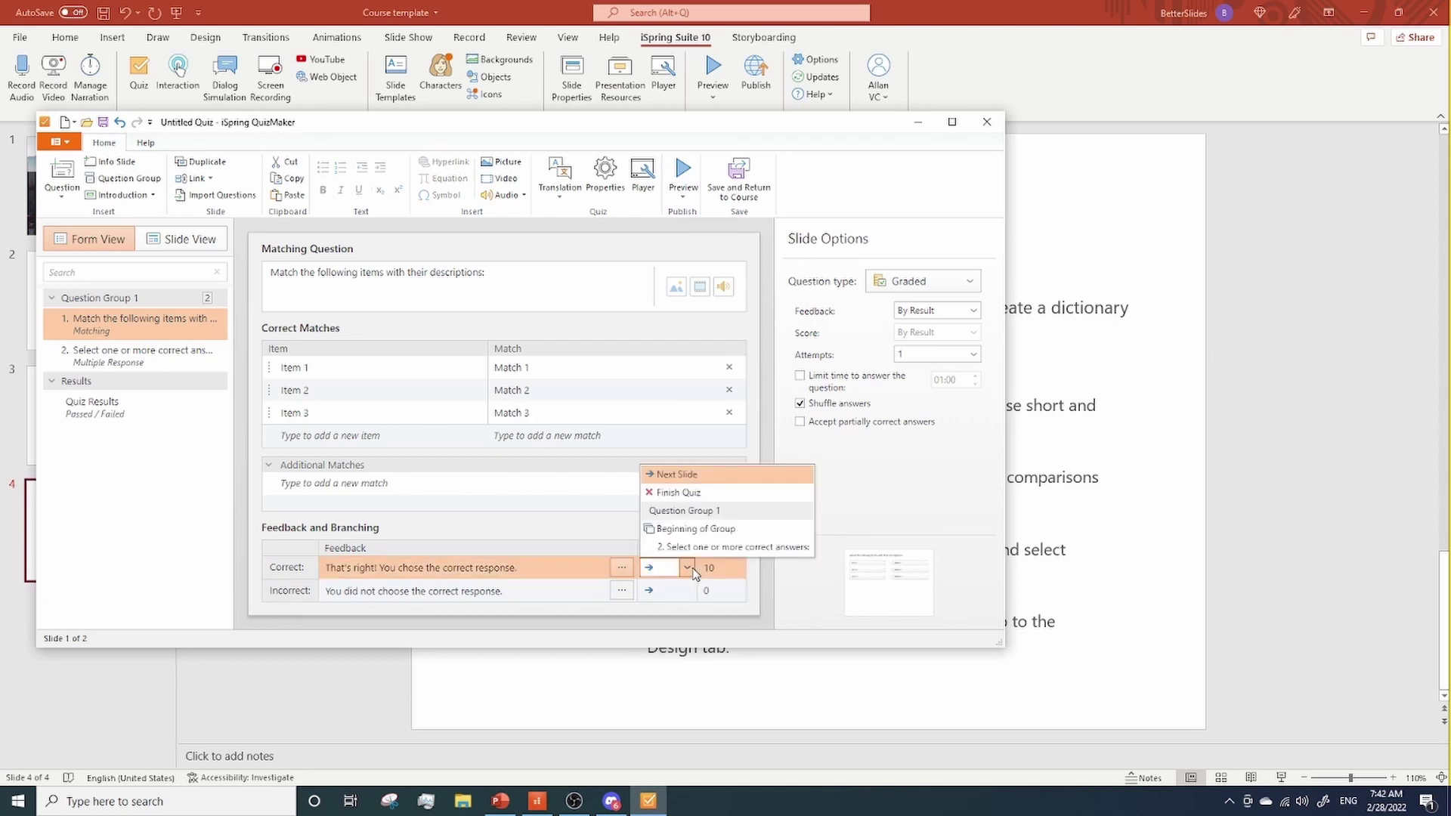
click(679, 493)
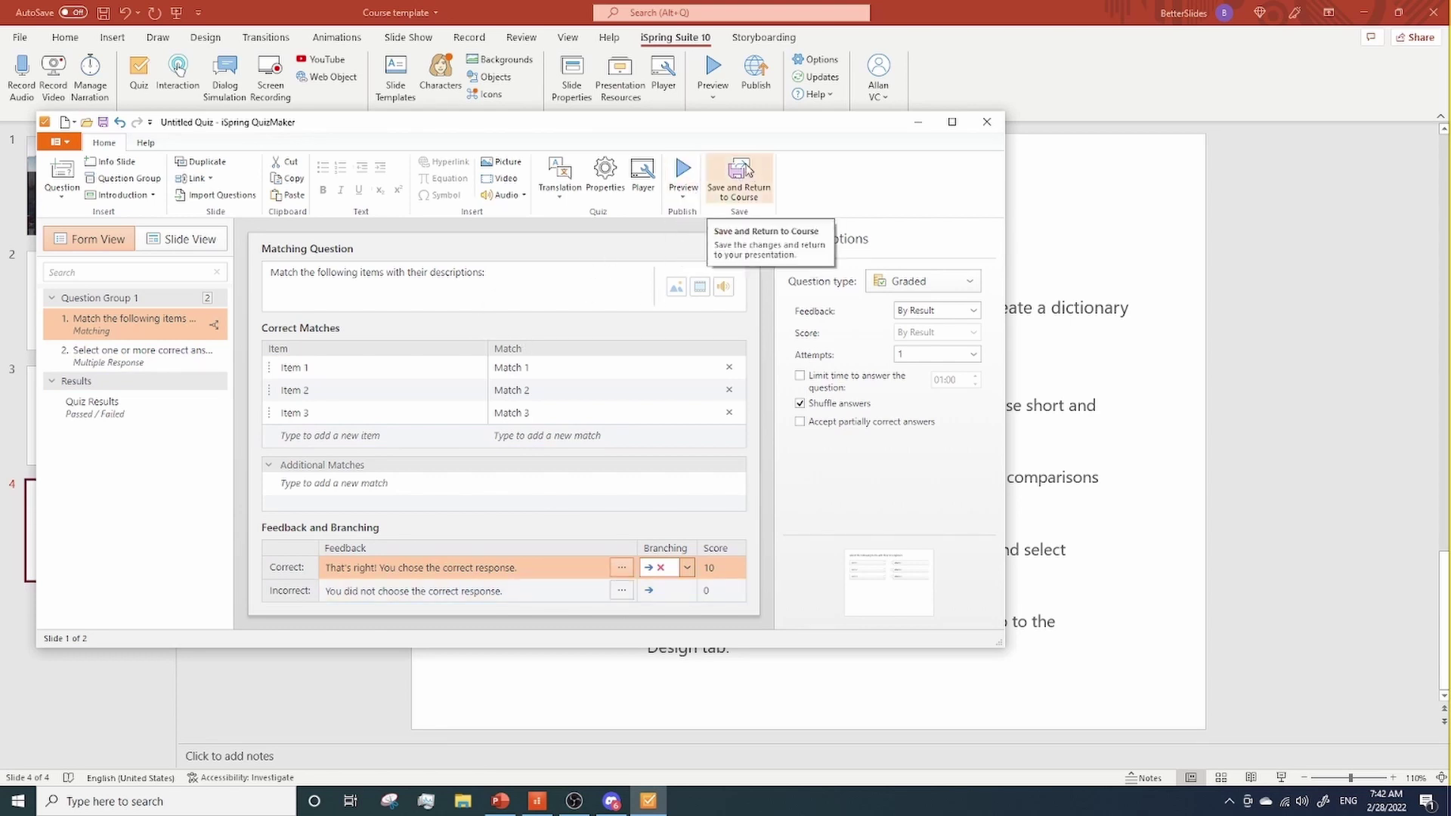
Step: Save the matching quiz onto slide 4 and go to the Definitions slide 3
click(746, 193)
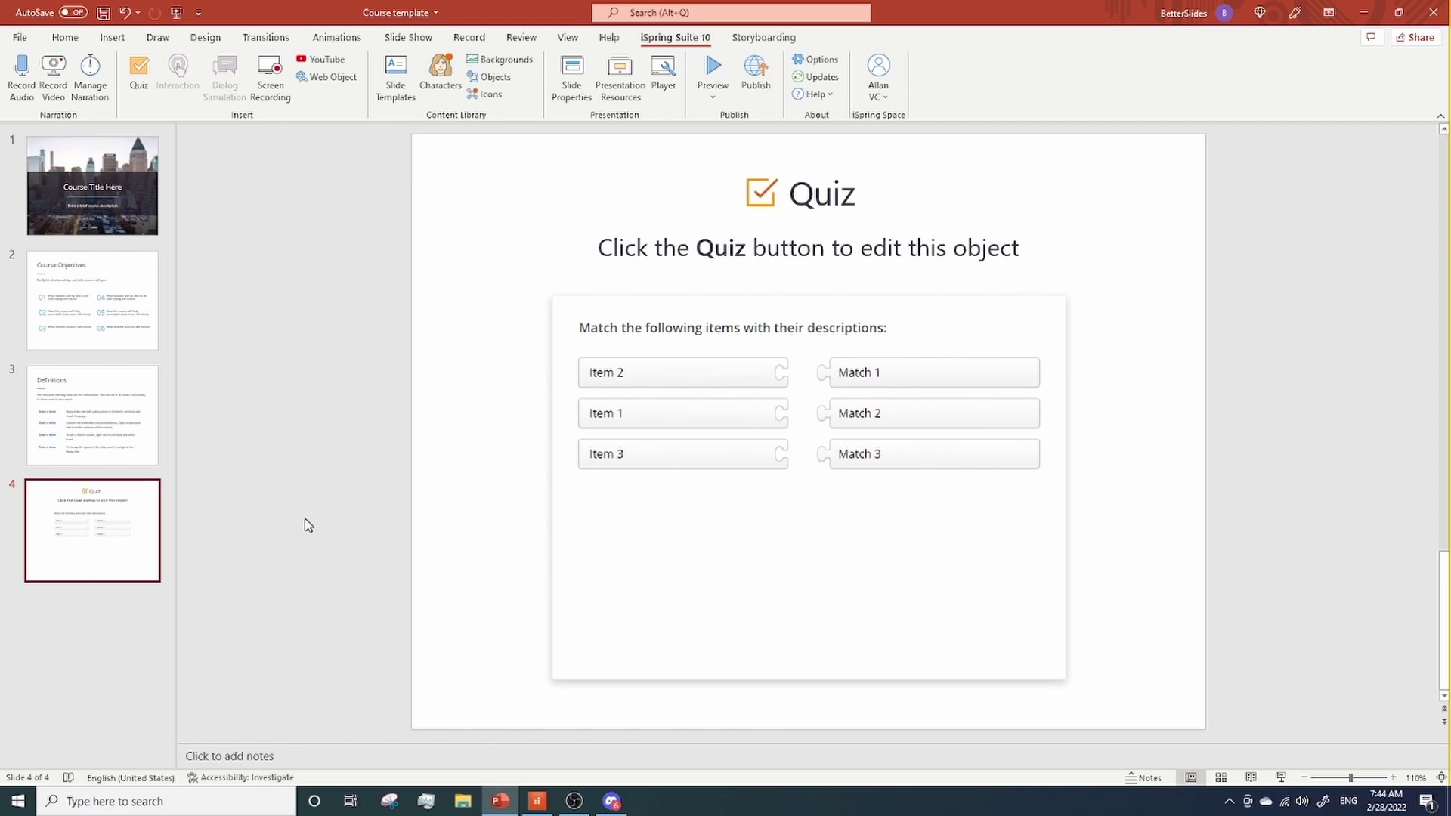
click(105, 412)
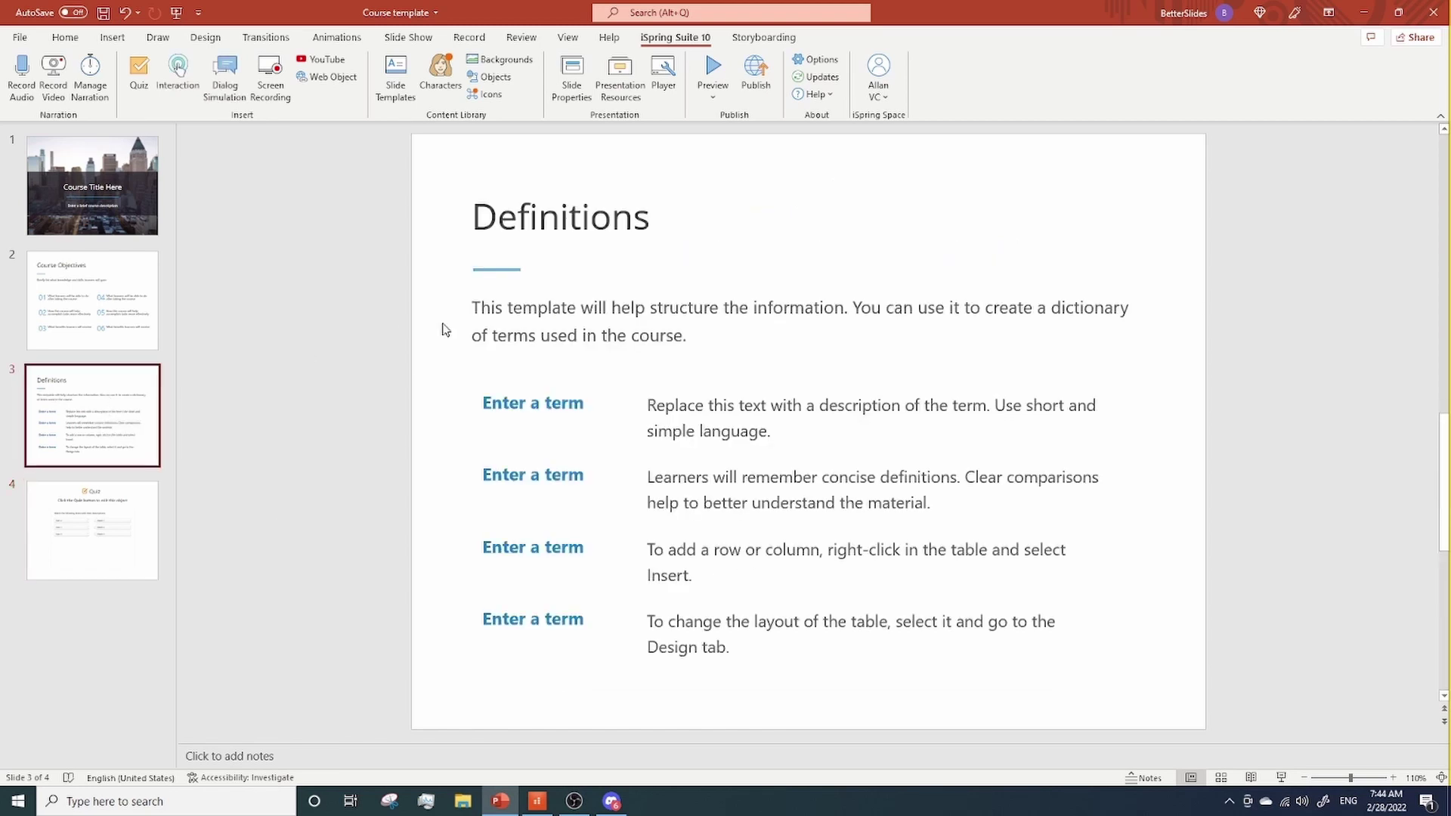
Step: Create a new FAQ interaction from the interaction templates
click(177, 80)
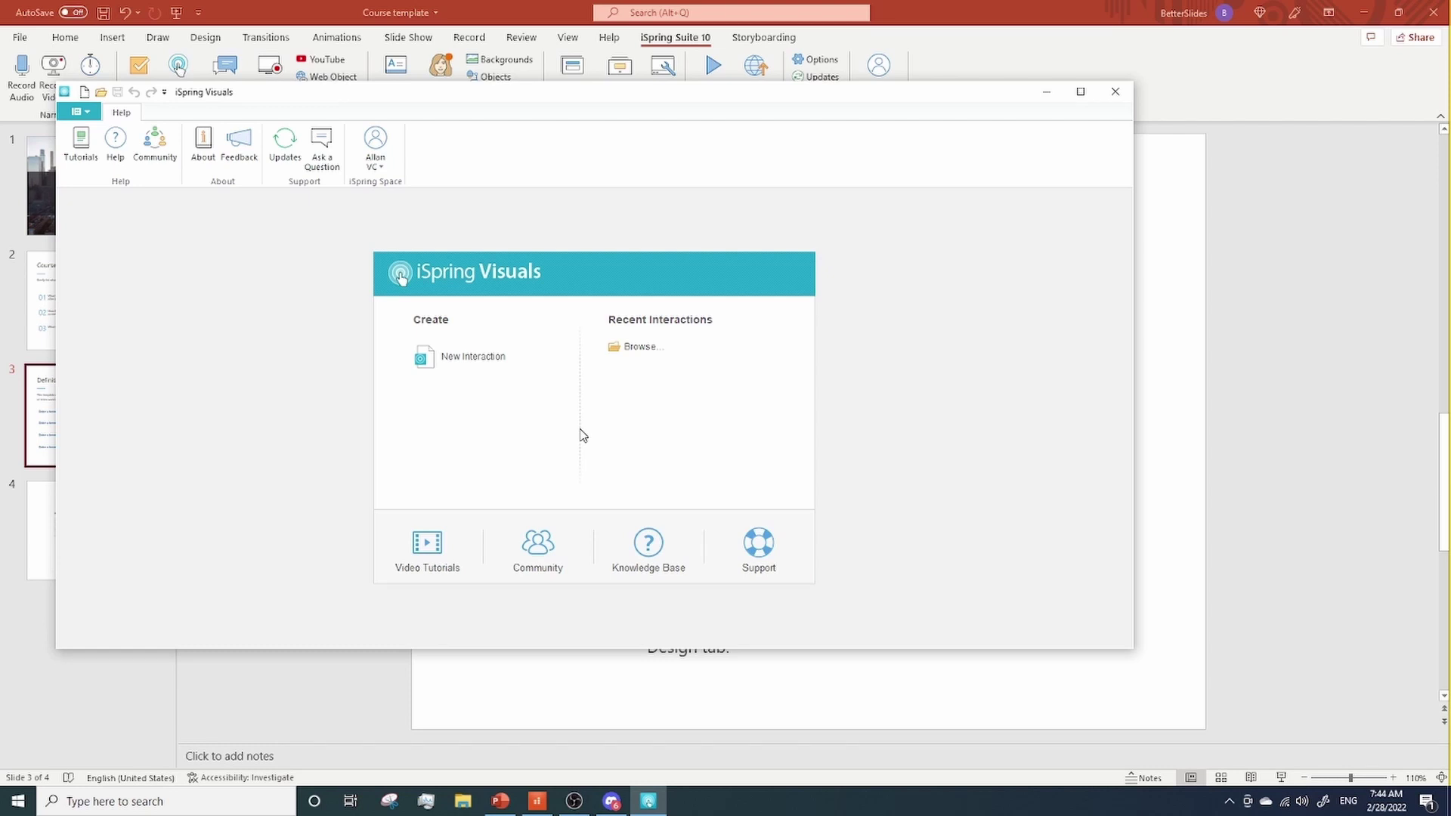
click(472, 357)
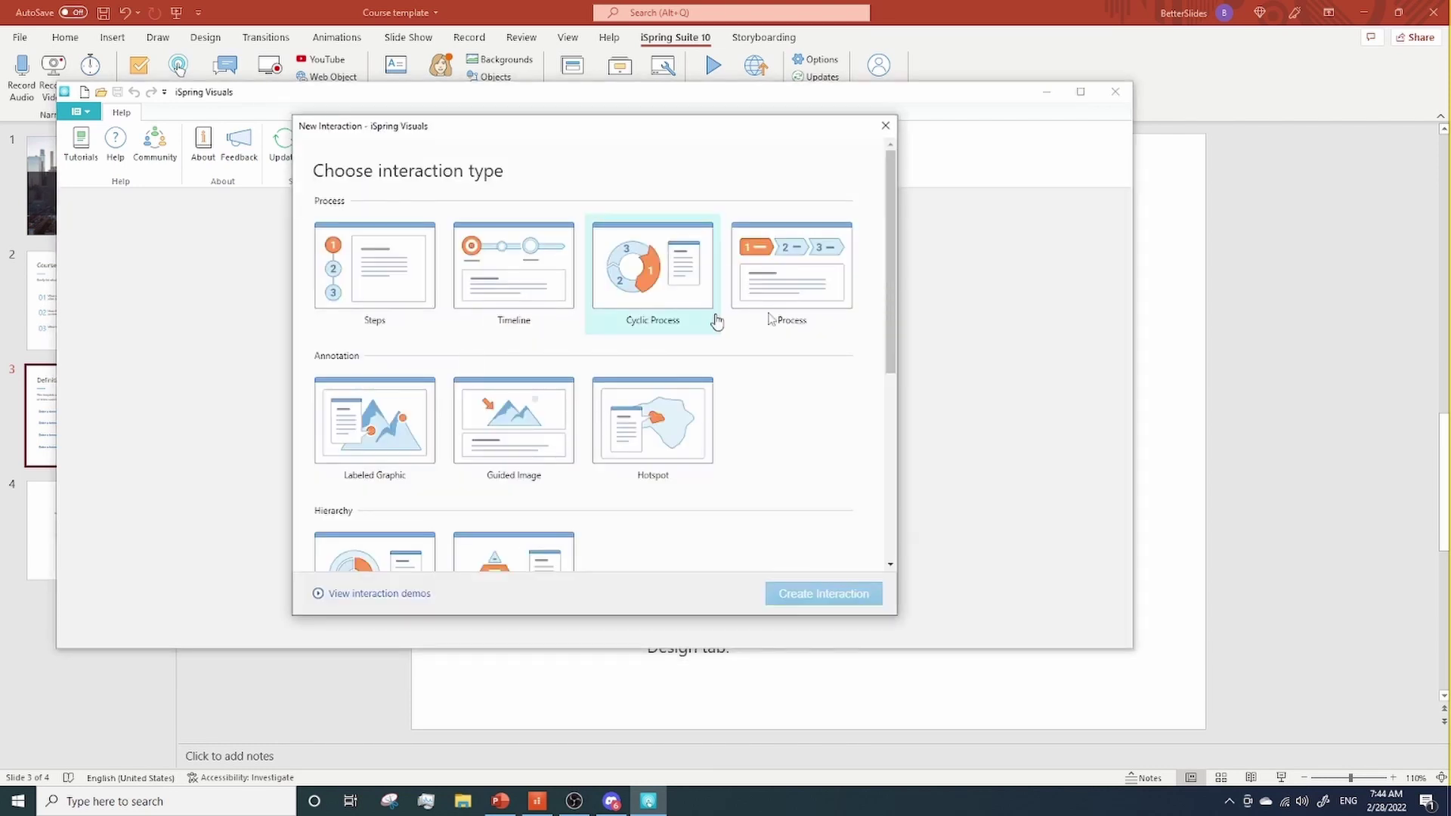
drag(897, 243, 880, 437)
click(643, 376)
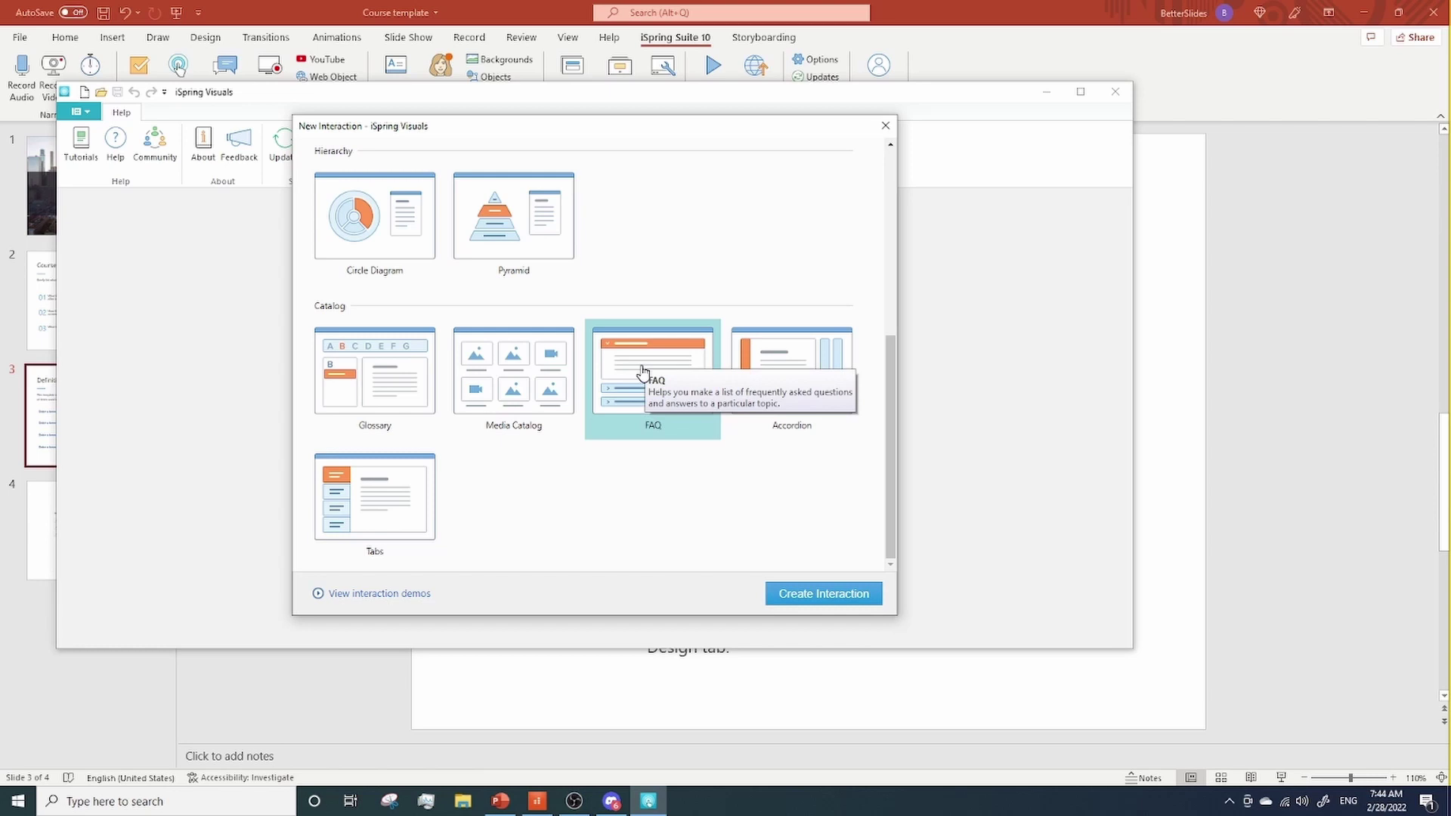
click(832, 595)
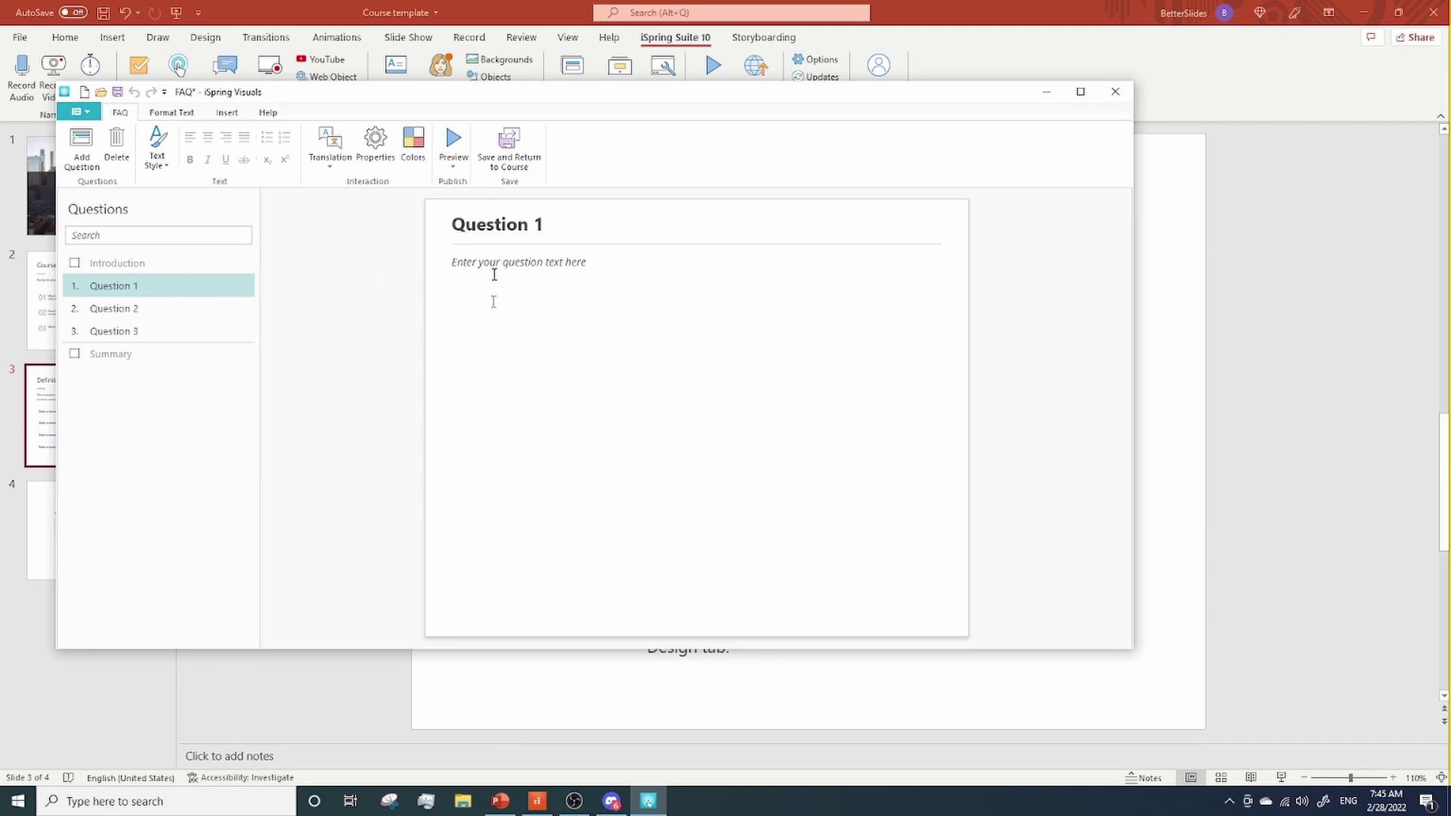
Step: Select the Question 1 title and text fields, then preview the FAQ interaction
click(495, 223)
click(512, 259)
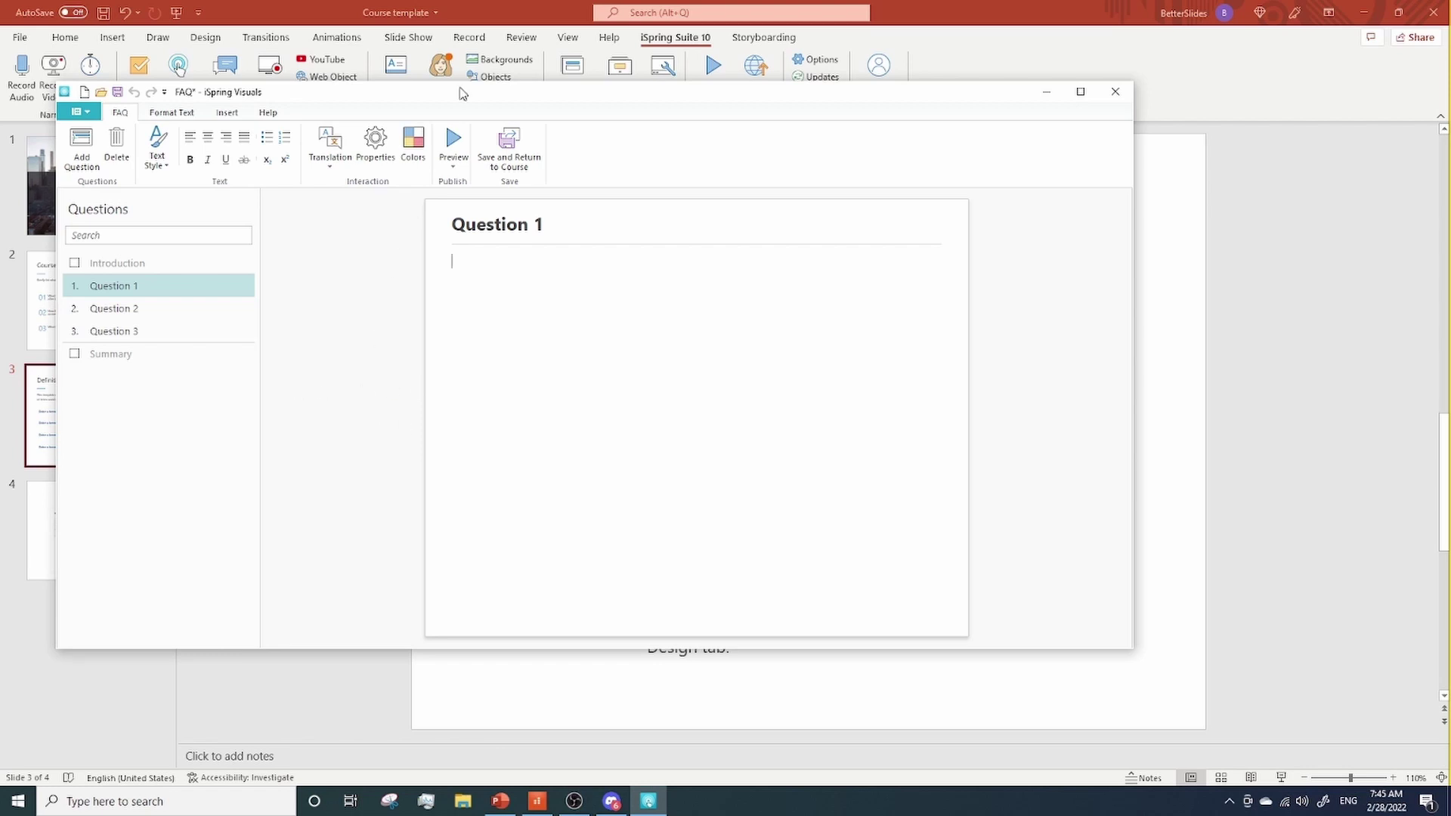
click(457, 142)
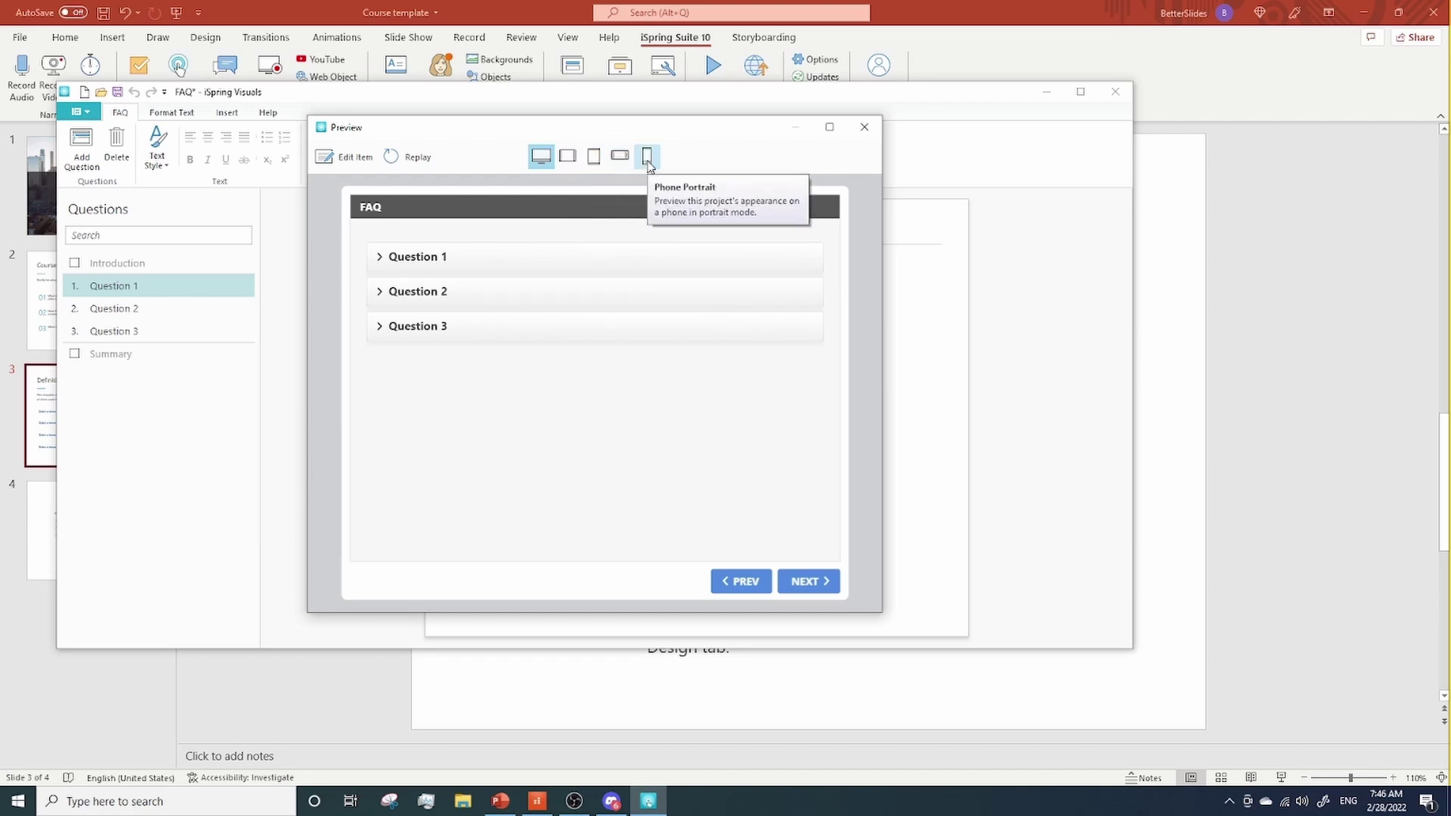
Step: View the FAQ preview in Phone Portrait, then close the preview window
click(647, 157)
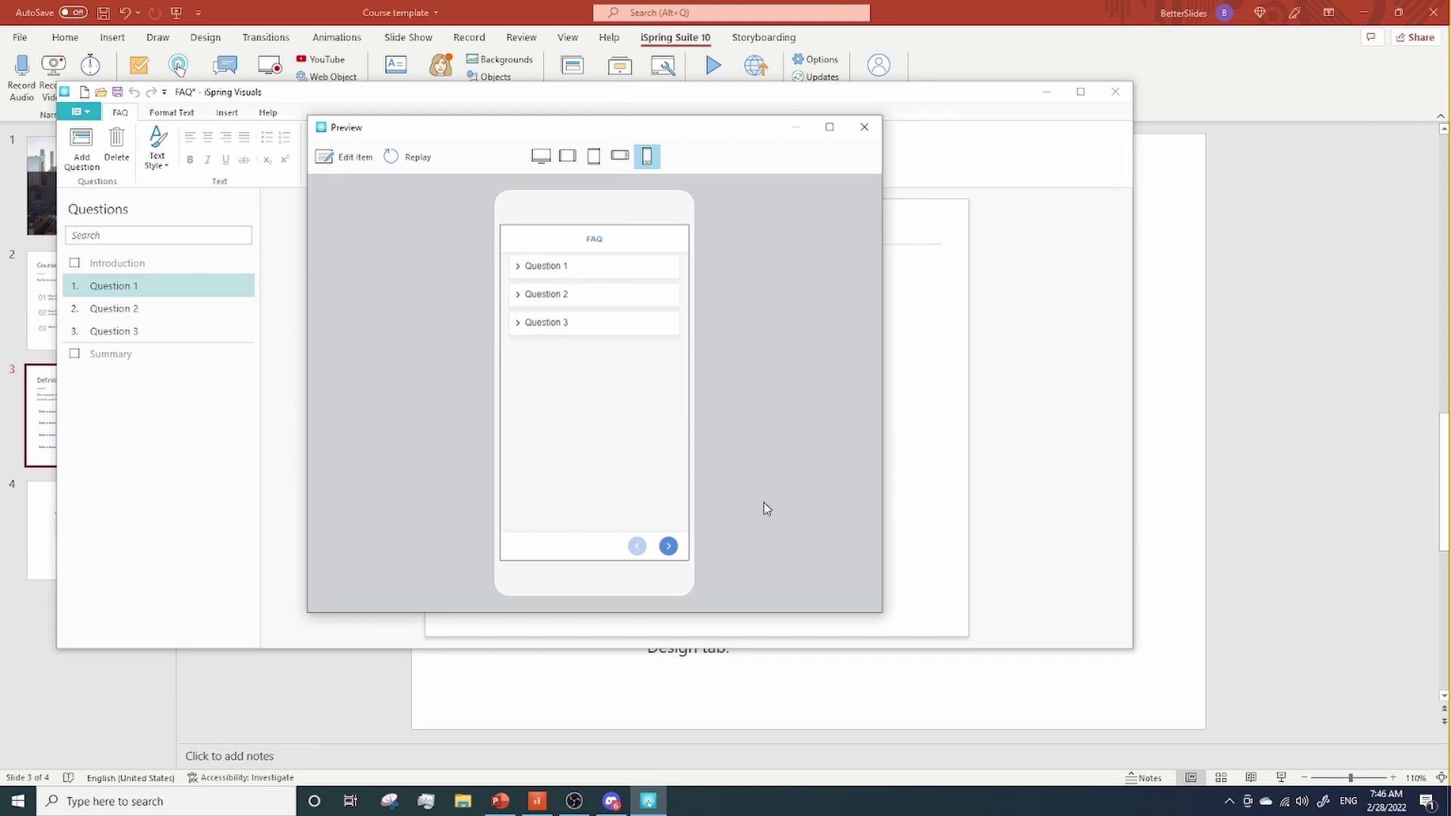
click(864, 127)
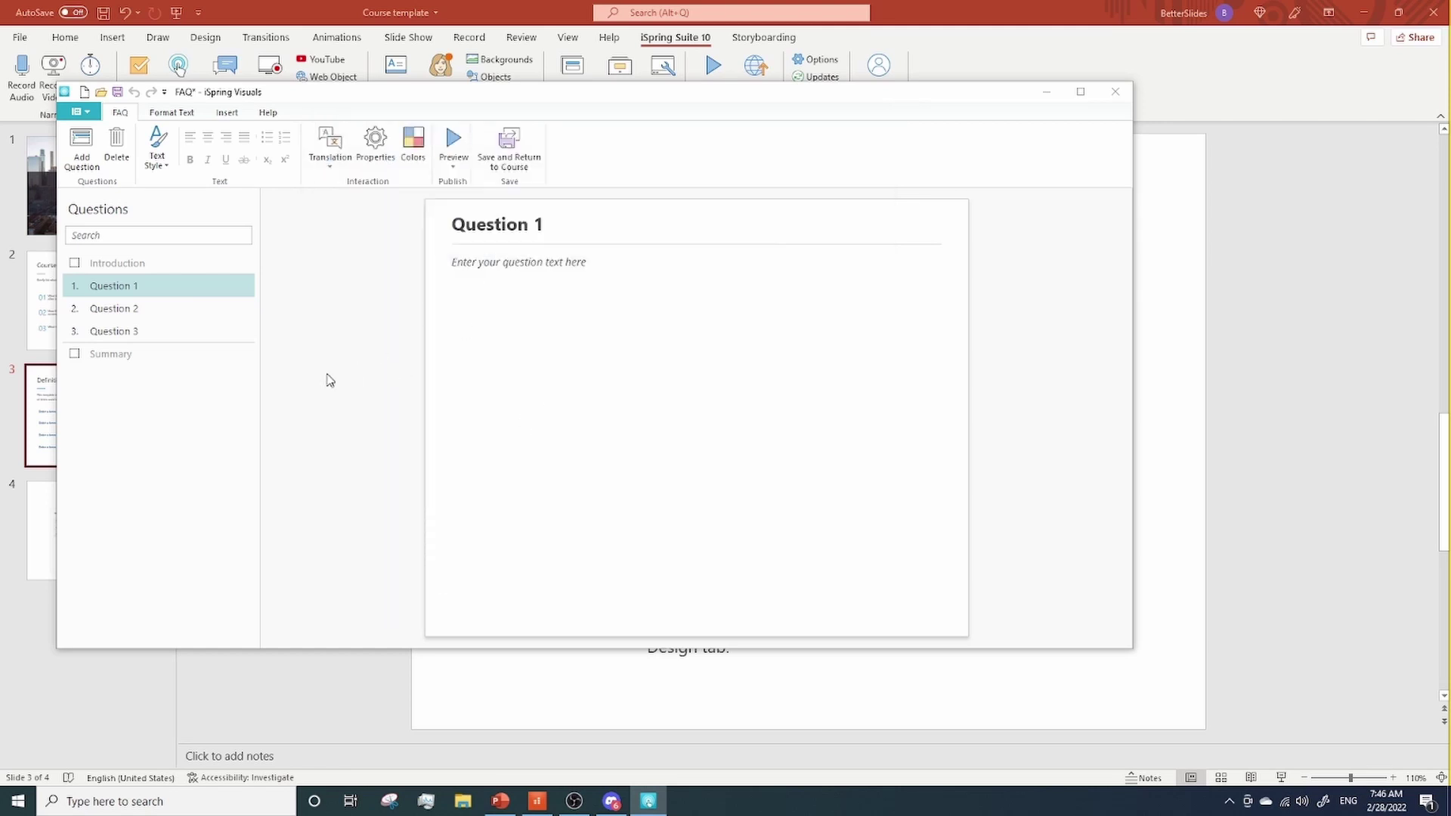
Step: Save the FAQ interaction and return to the PowerPoint course on slide 3
click(510, 155)
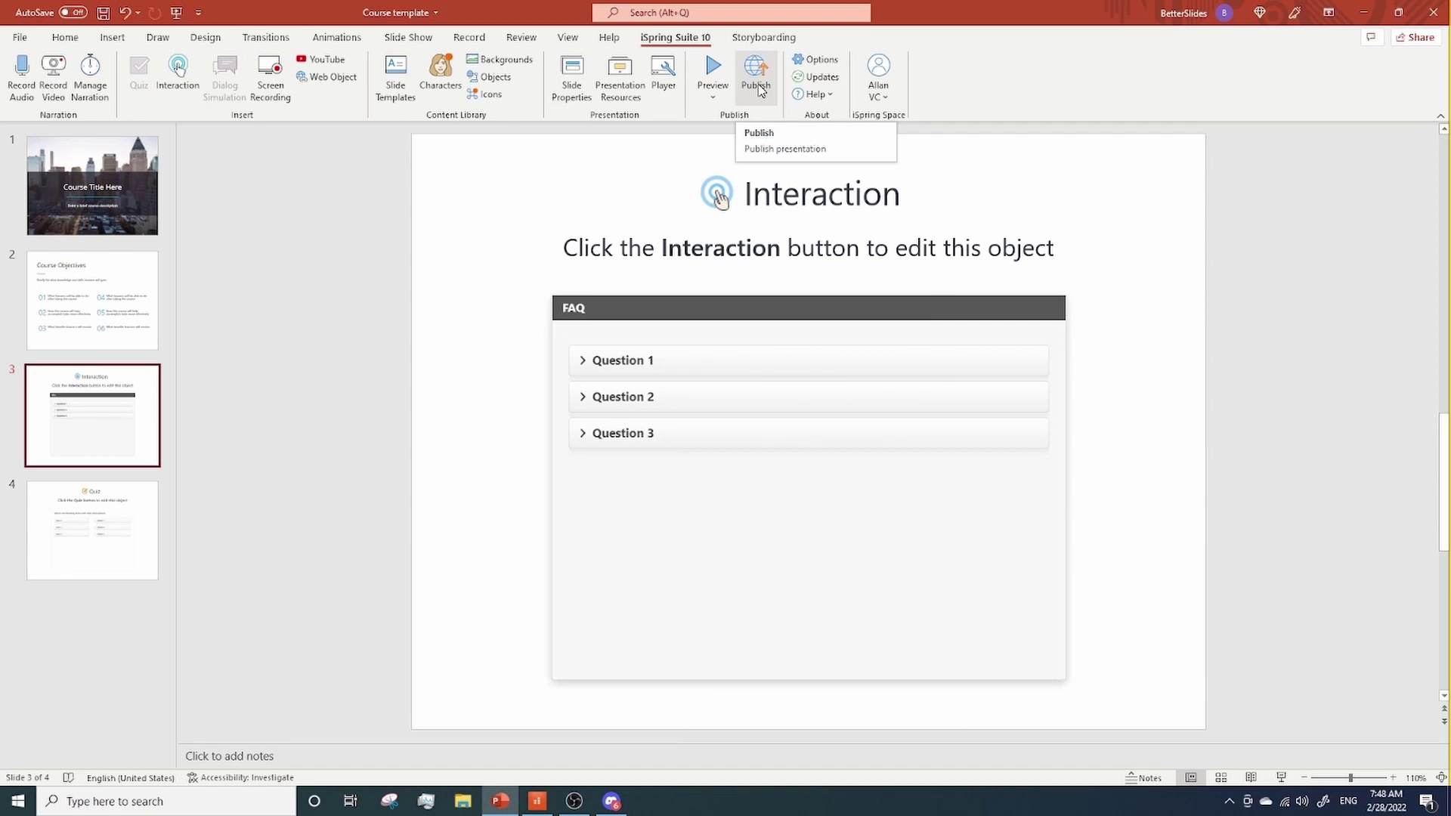
Step: Open the iSpring Slide Templates gallery and scroll down to the Orbital and Lite template sets
click(396, 91)
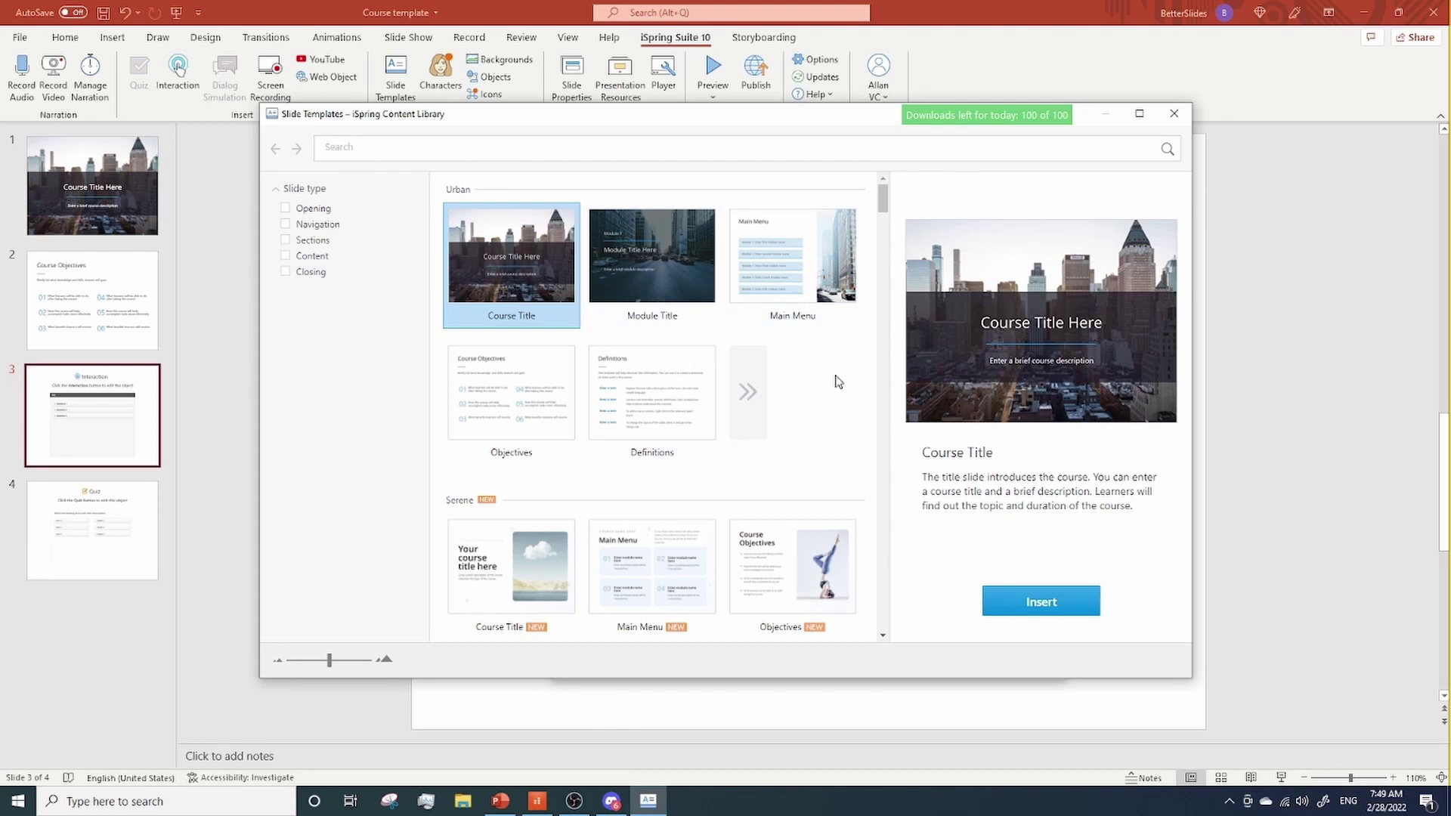
scroll(834, 381, down, 5)
scroll(837, 382, down, 10)
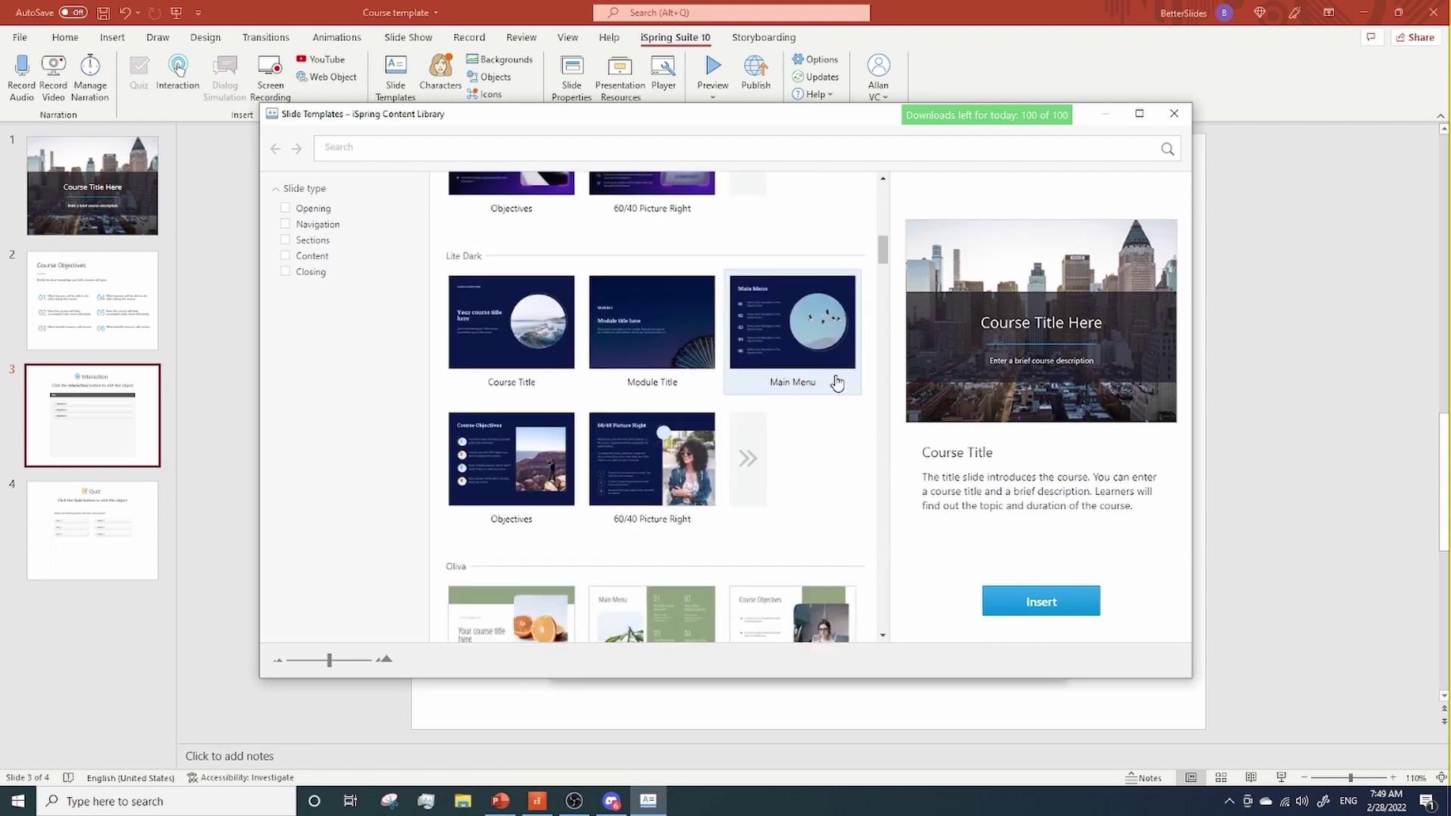
scroll(836, 382, down, 2)
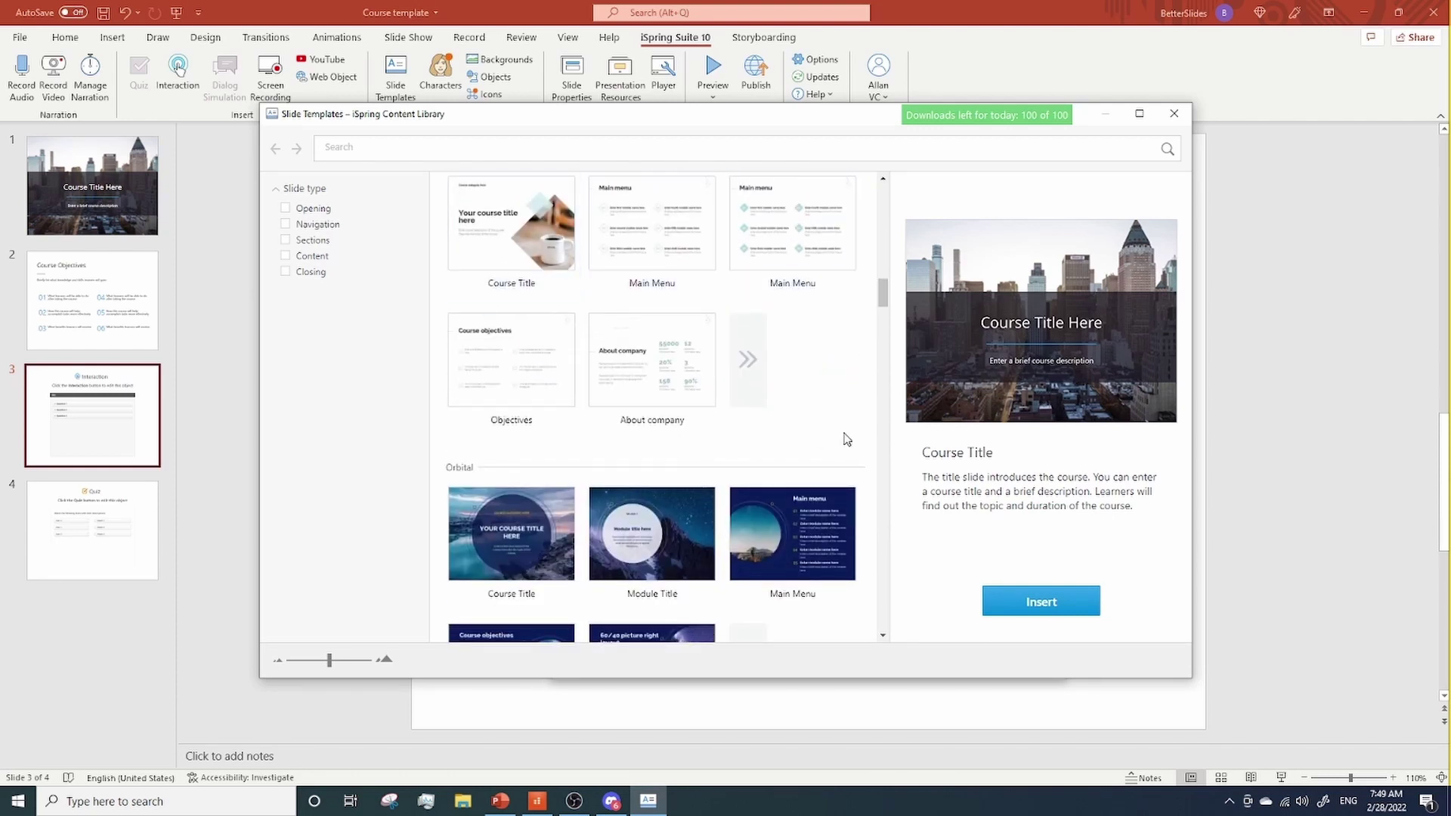
scroll(845, 427, down, 3)
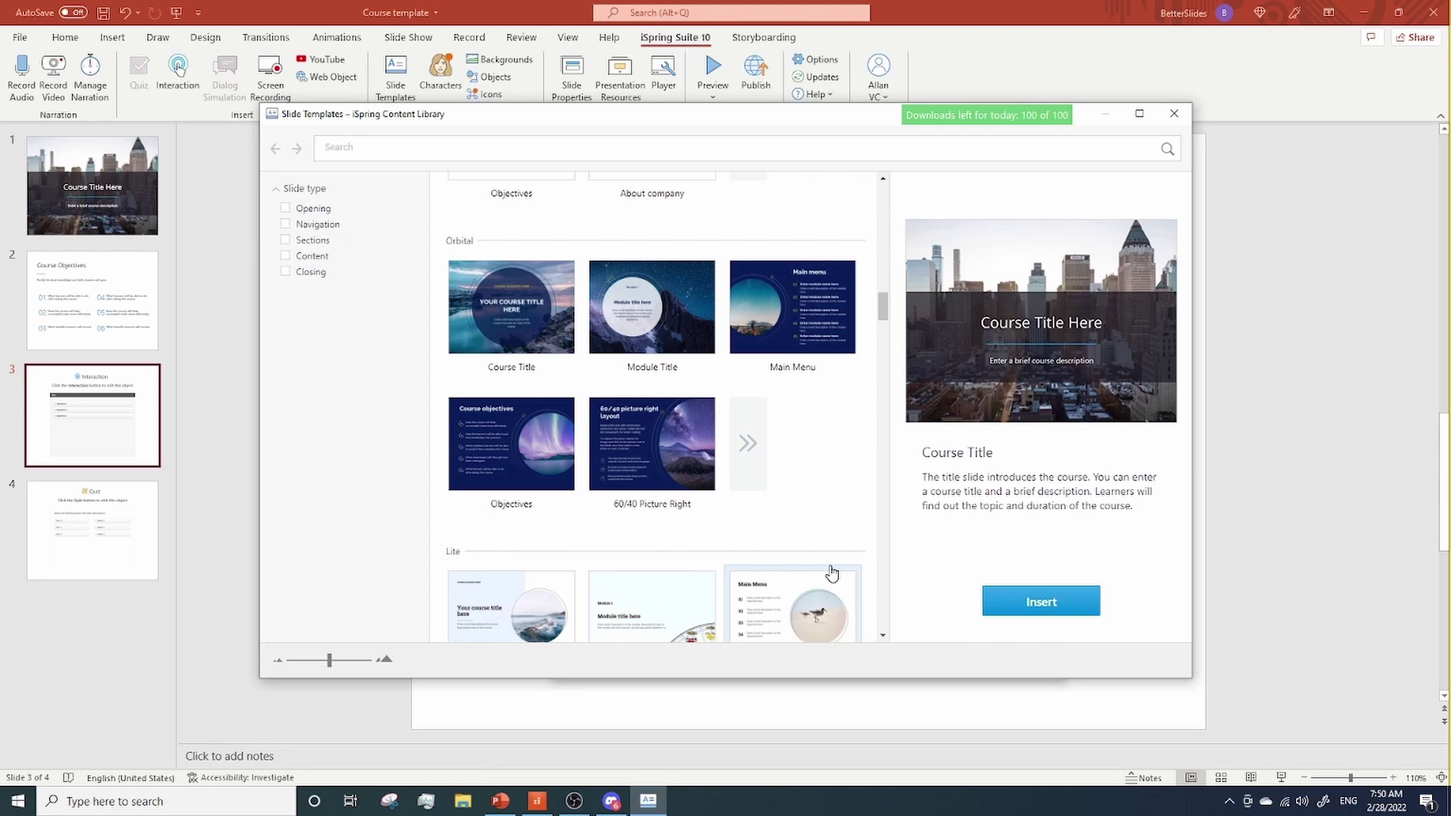
Step: Close the Slide Templates window to return to the FAQ slide 3
click(1183, 120)
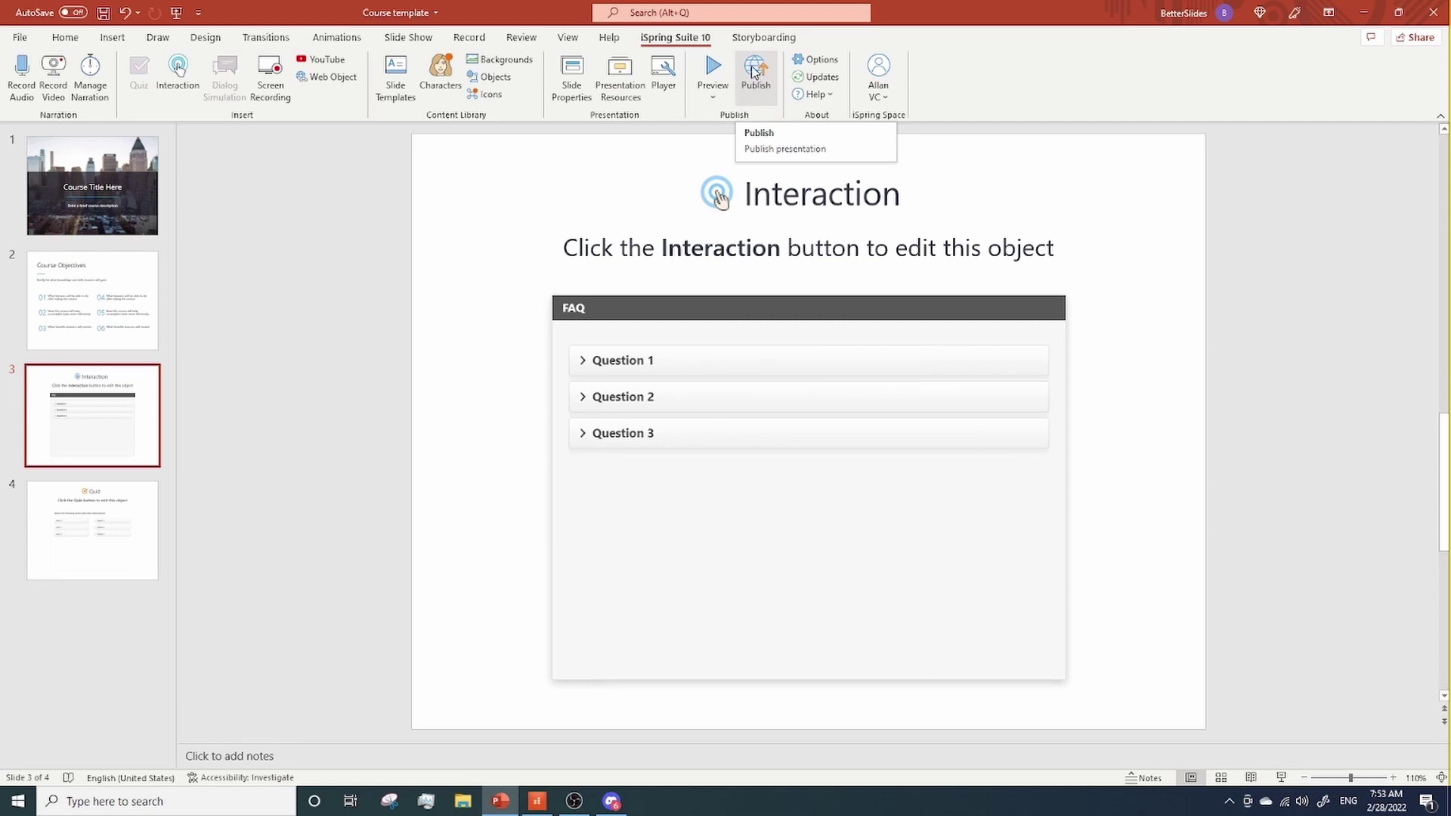
Step: Open iSpring Publish for My Computer and switch the output format to Video at 960x720
click(755, 78)
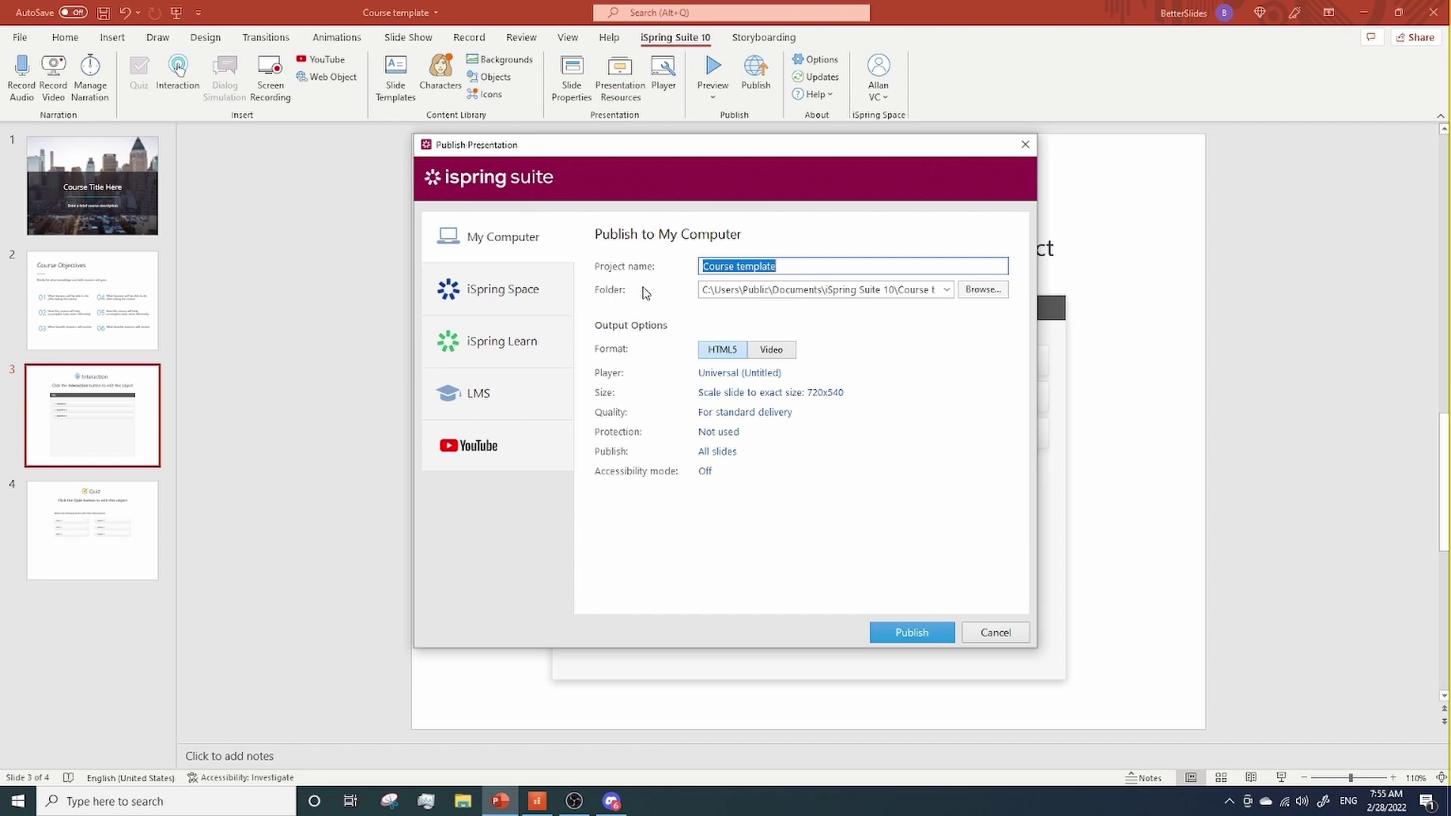
click(780, 353)
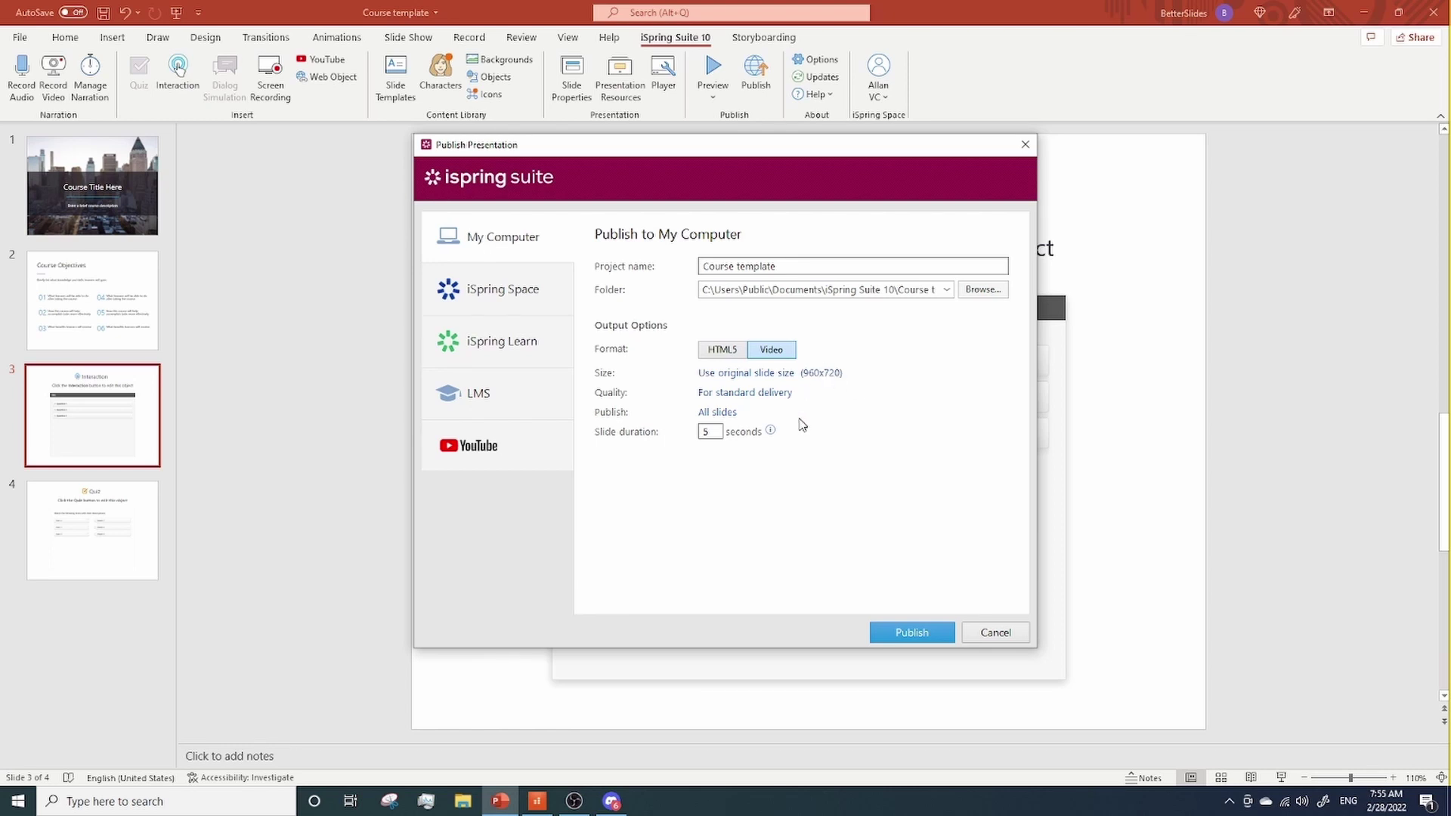
Step: Set the format back to HTML5, then review iSpring Space, iSpring Learn and LMS options, ending on iSpring Space
click(726, 349)
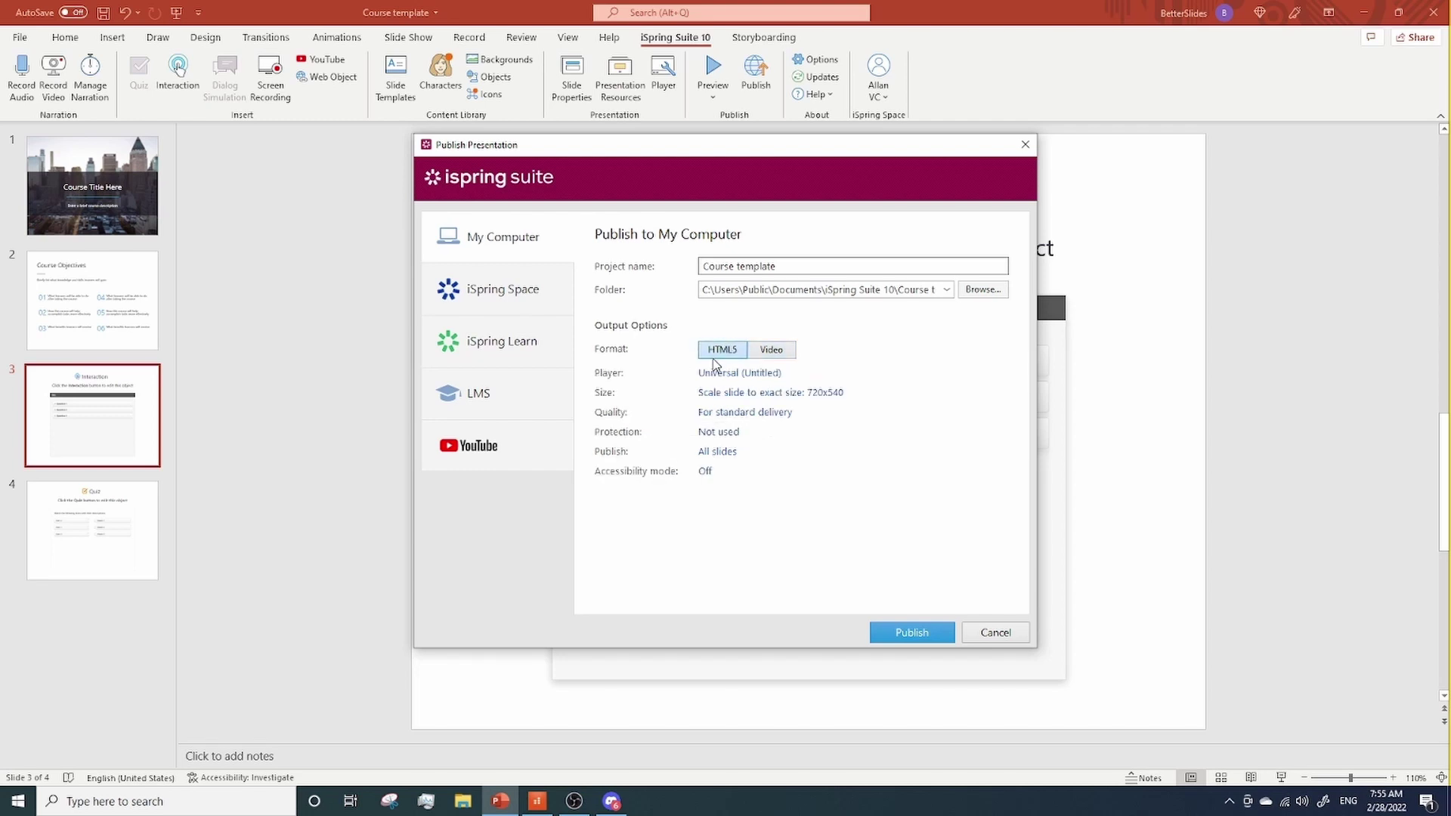
click(521, 296)
click(511, 349)
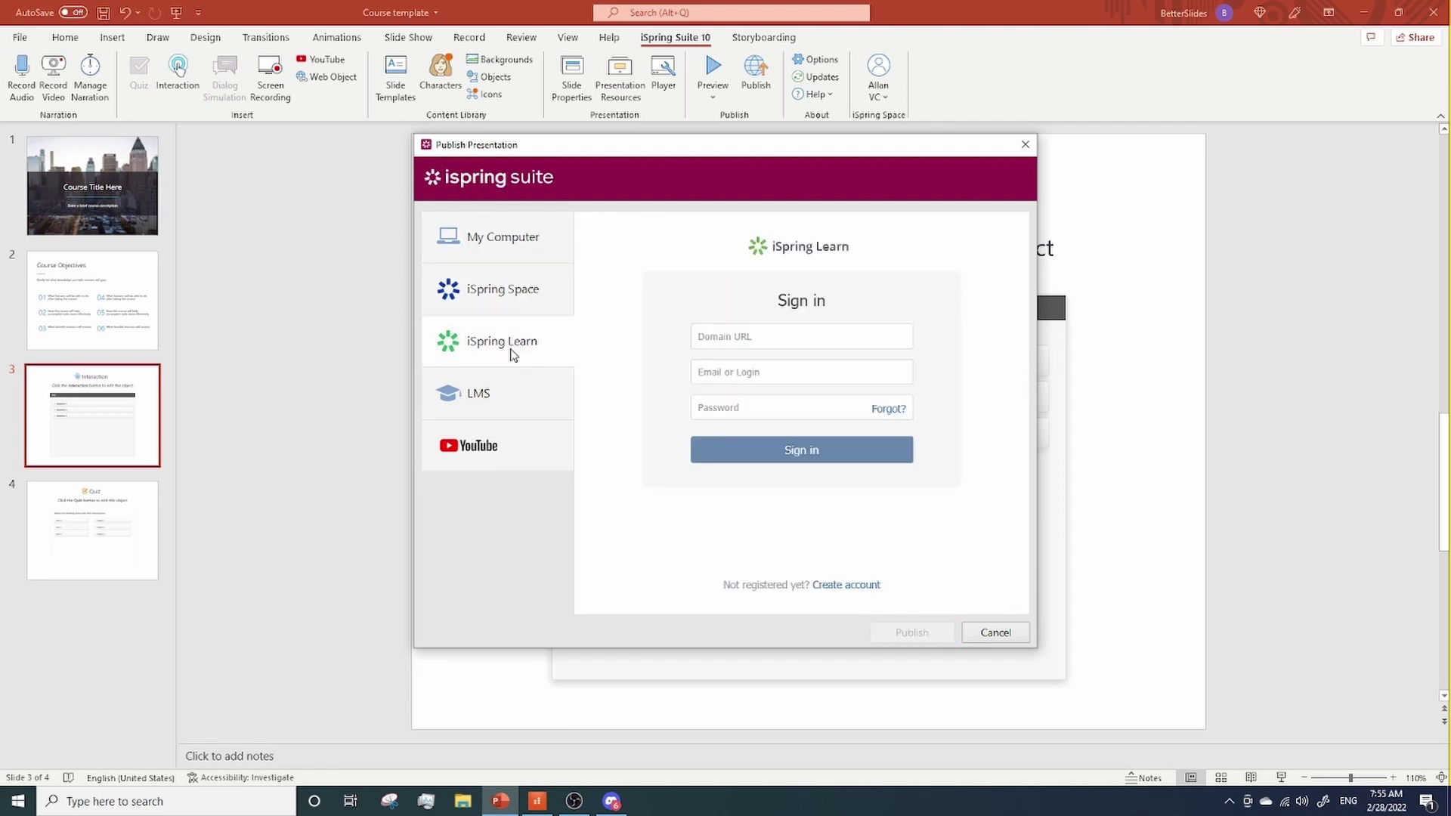
click(505, 391)
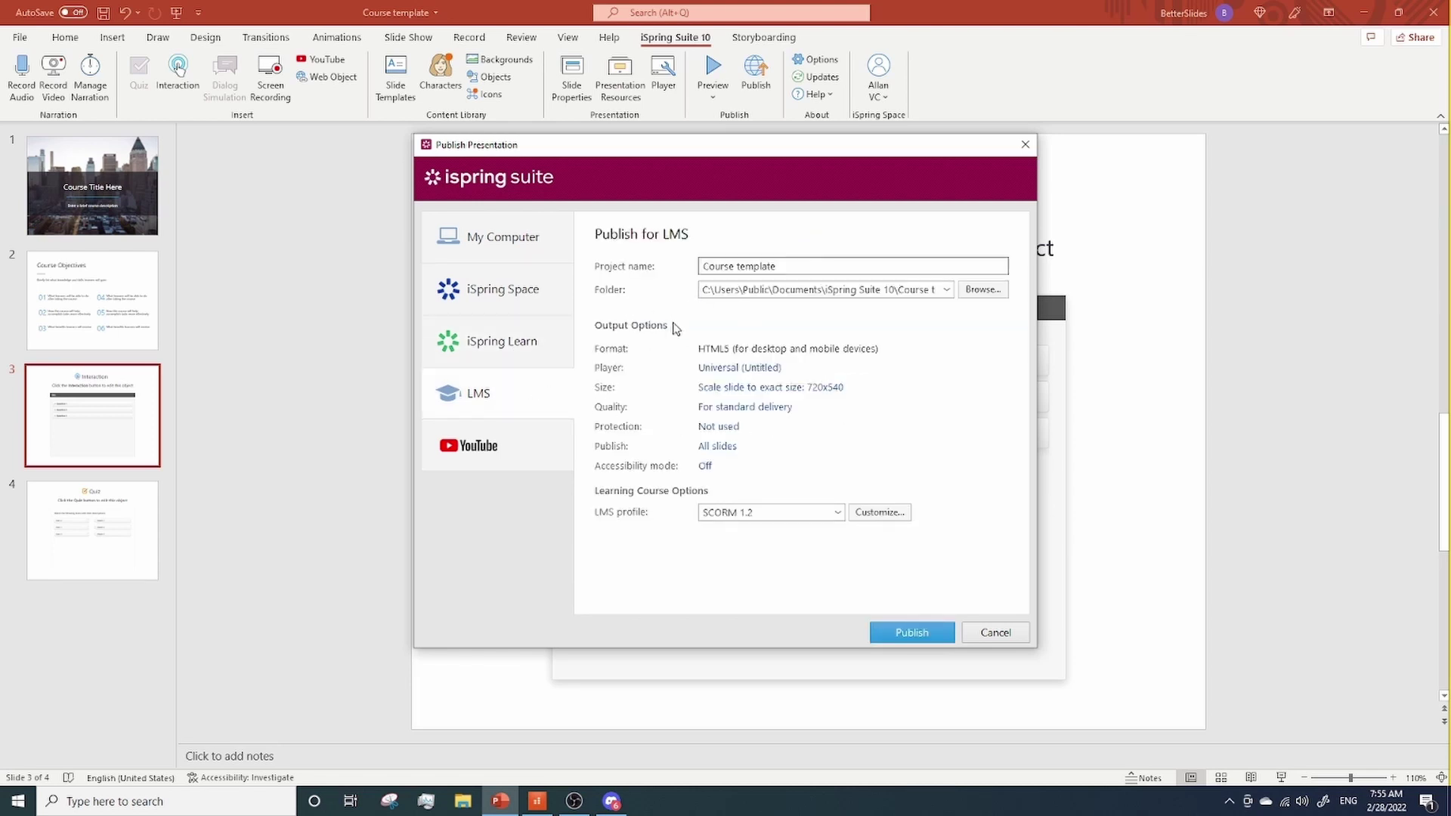
click(532, 303)
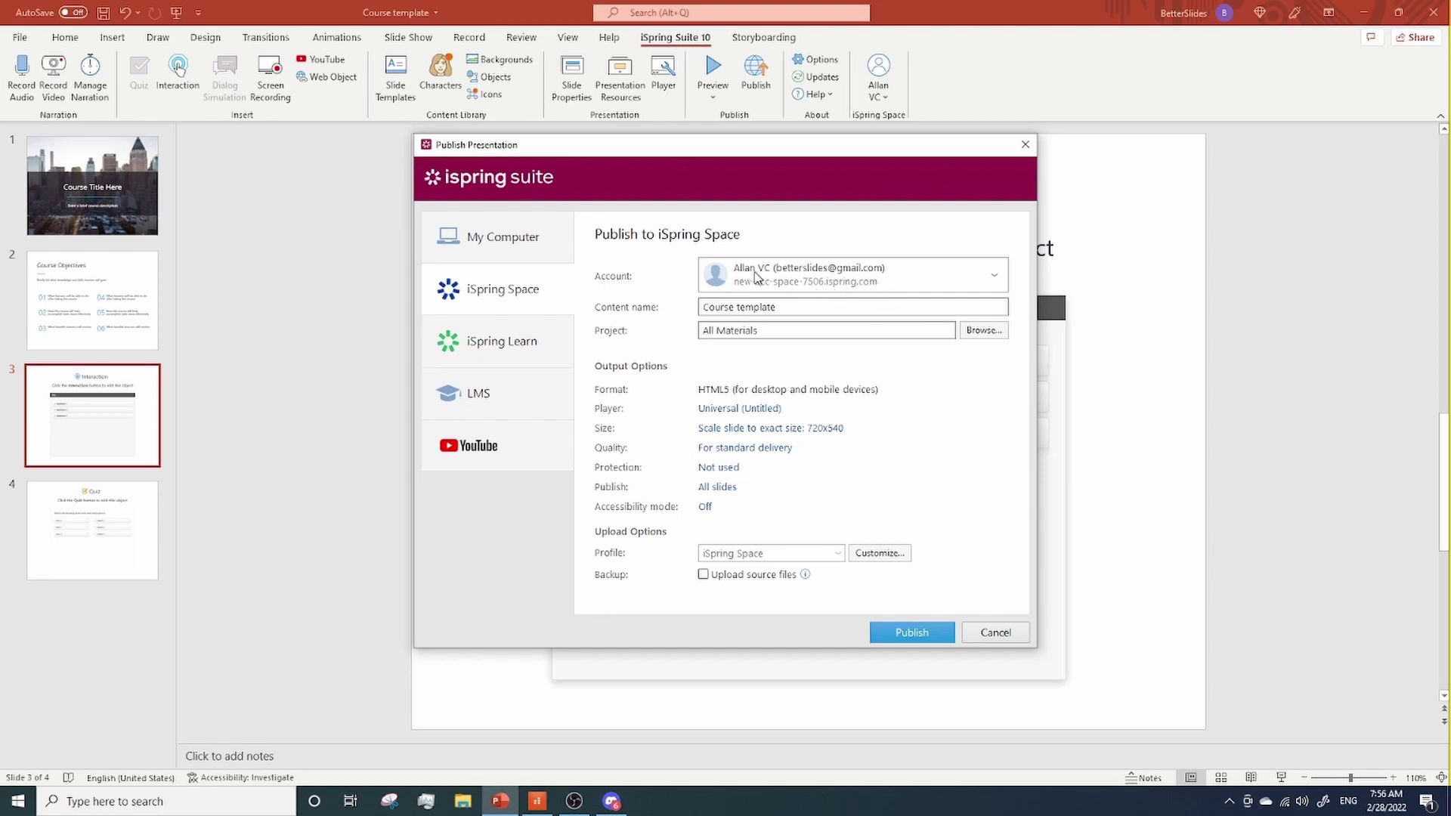
click(888, 309)
Step: Show the YouTube publishing options: public permission, standard-delivery quality, all slides
click(503, 460)
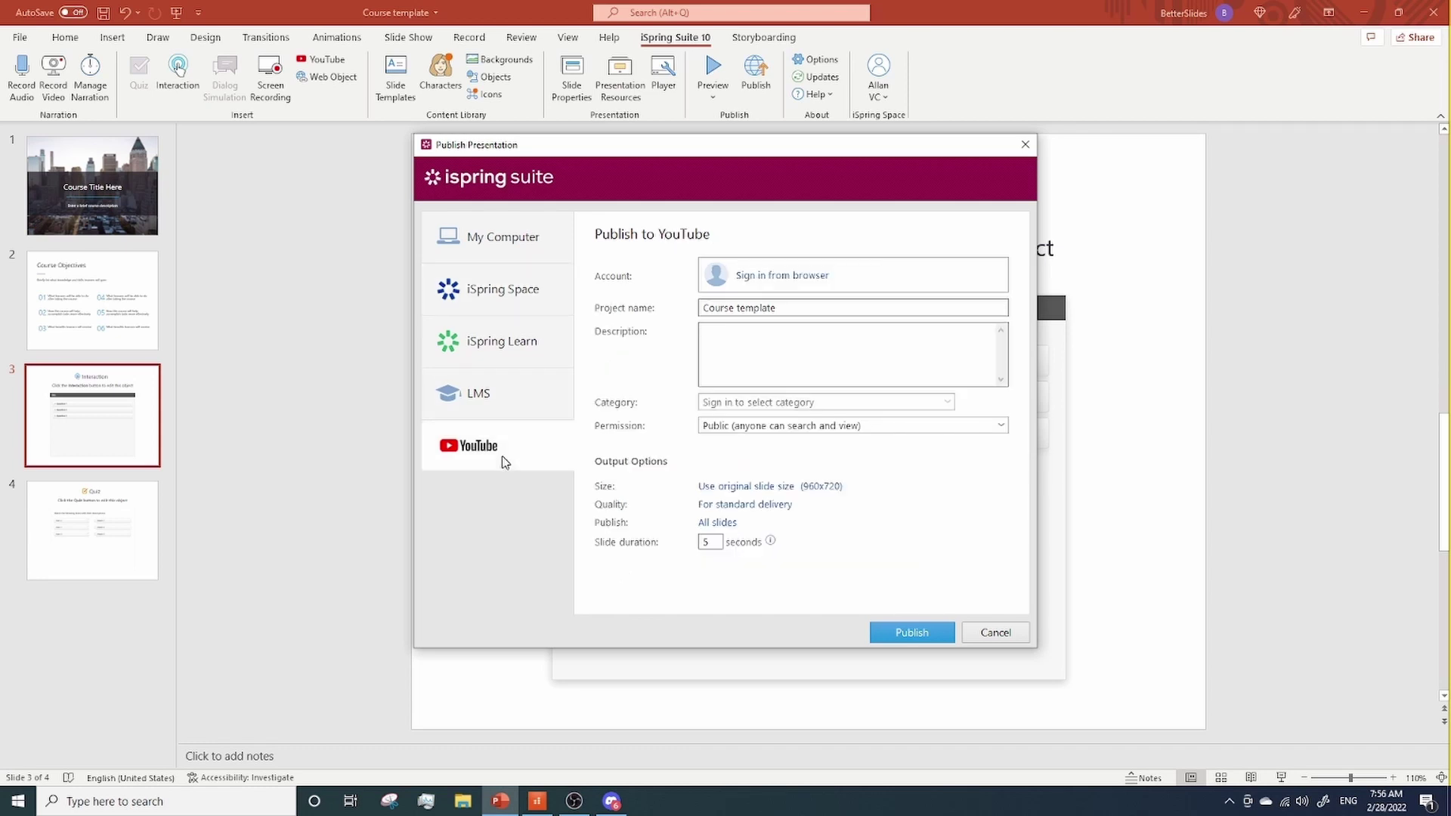